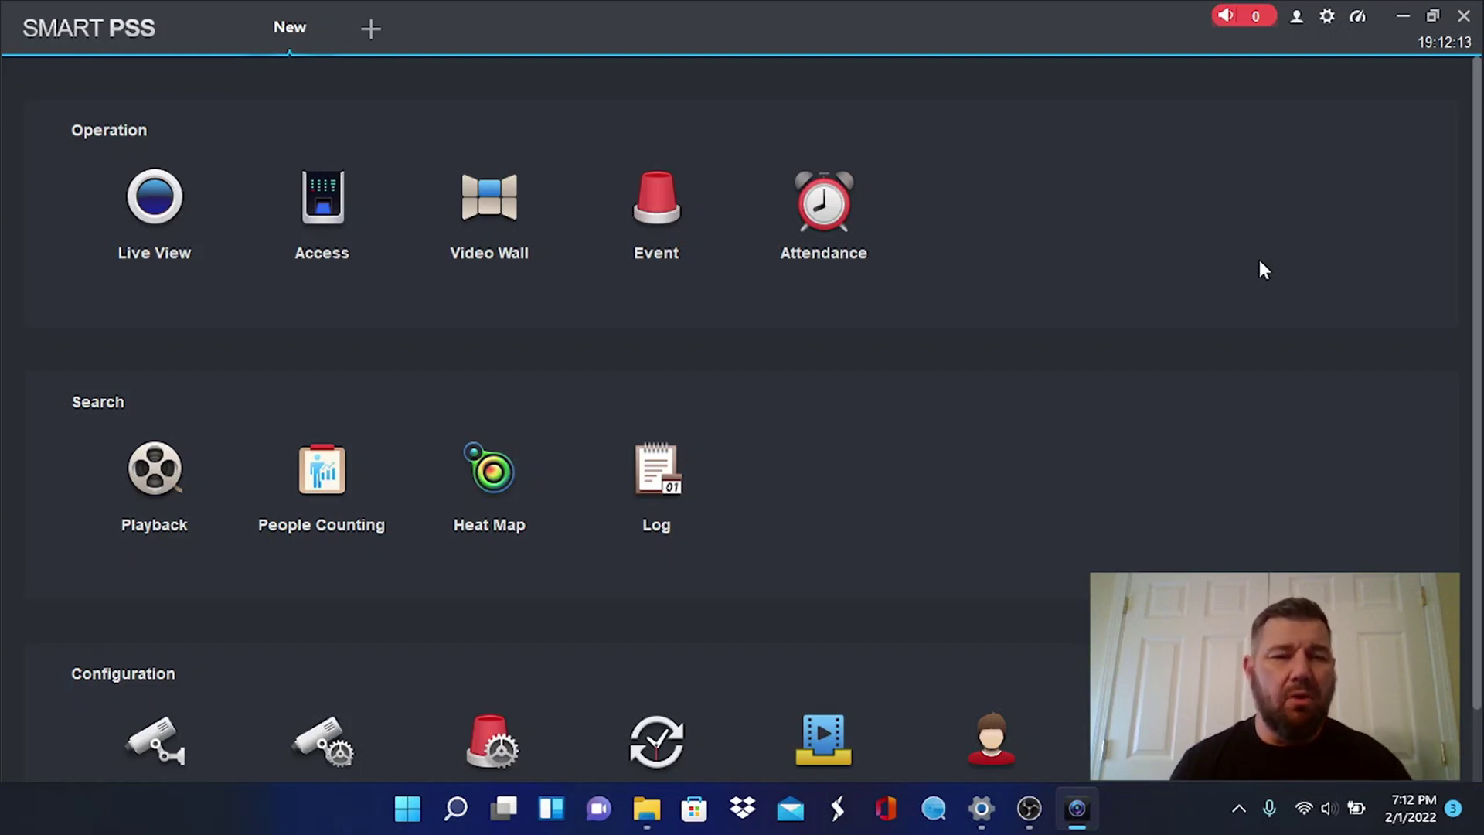
# Search recordings of the Best Western Pool Deck camera in Playback.
pyautogui.click(169, 472)
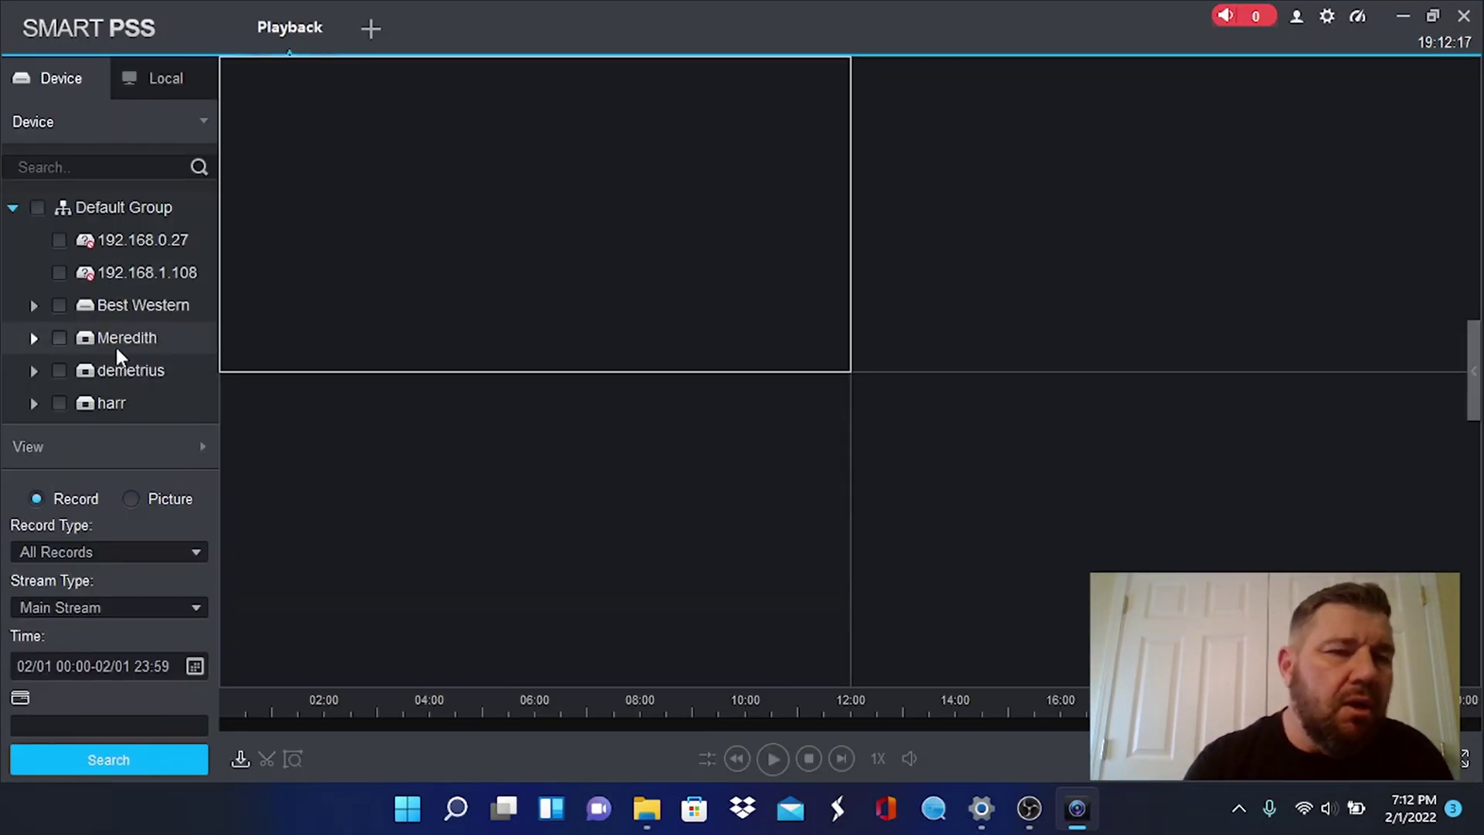
pyautogui.click(34, 311)
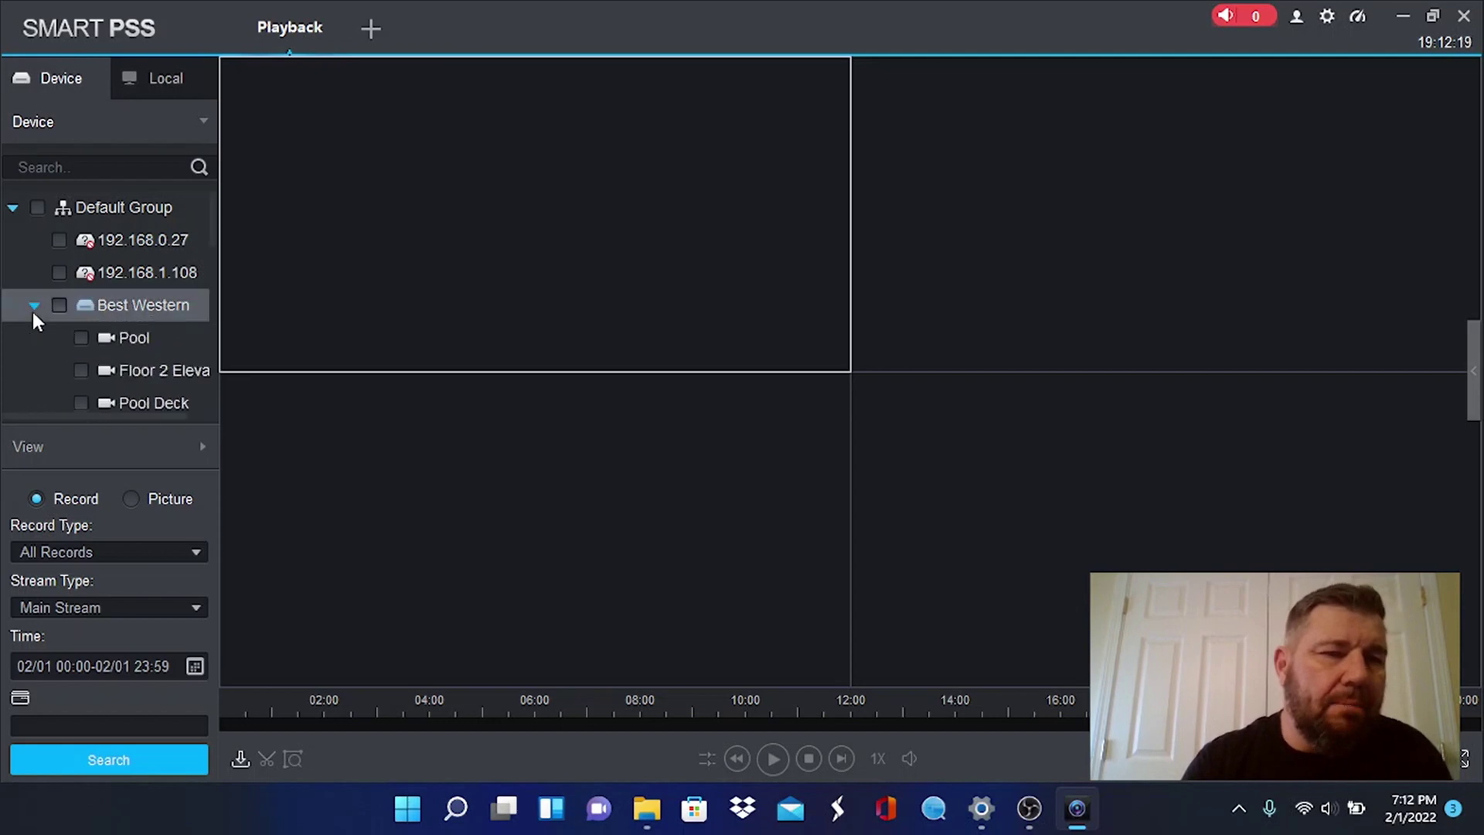
pyautogui.scroll(-1, 131, 327)
pyautogui.scroll(-1, 132, 326)
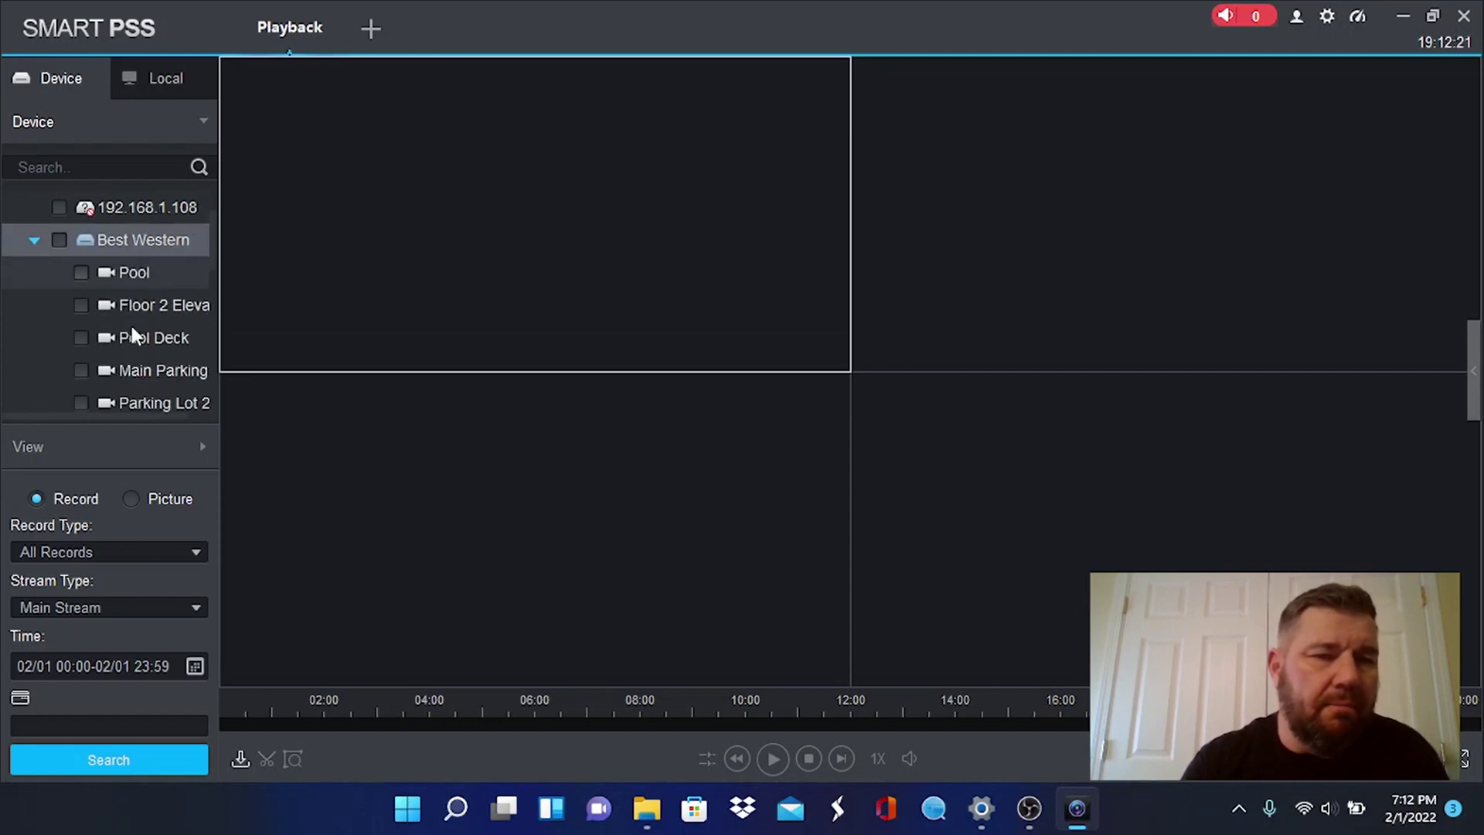
pyautogui.click(81, 338)
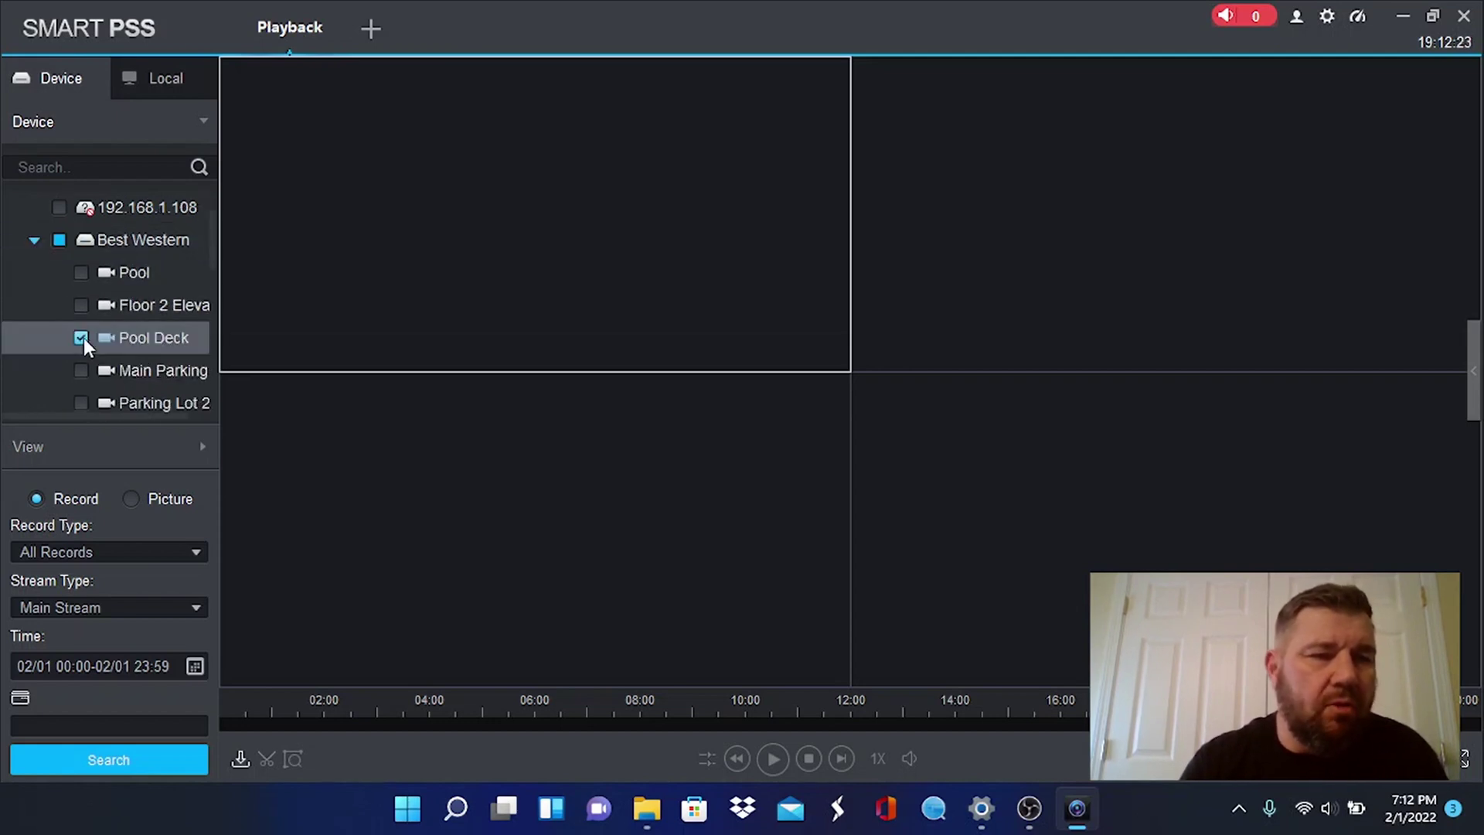
pyautogui.click(141, 763)
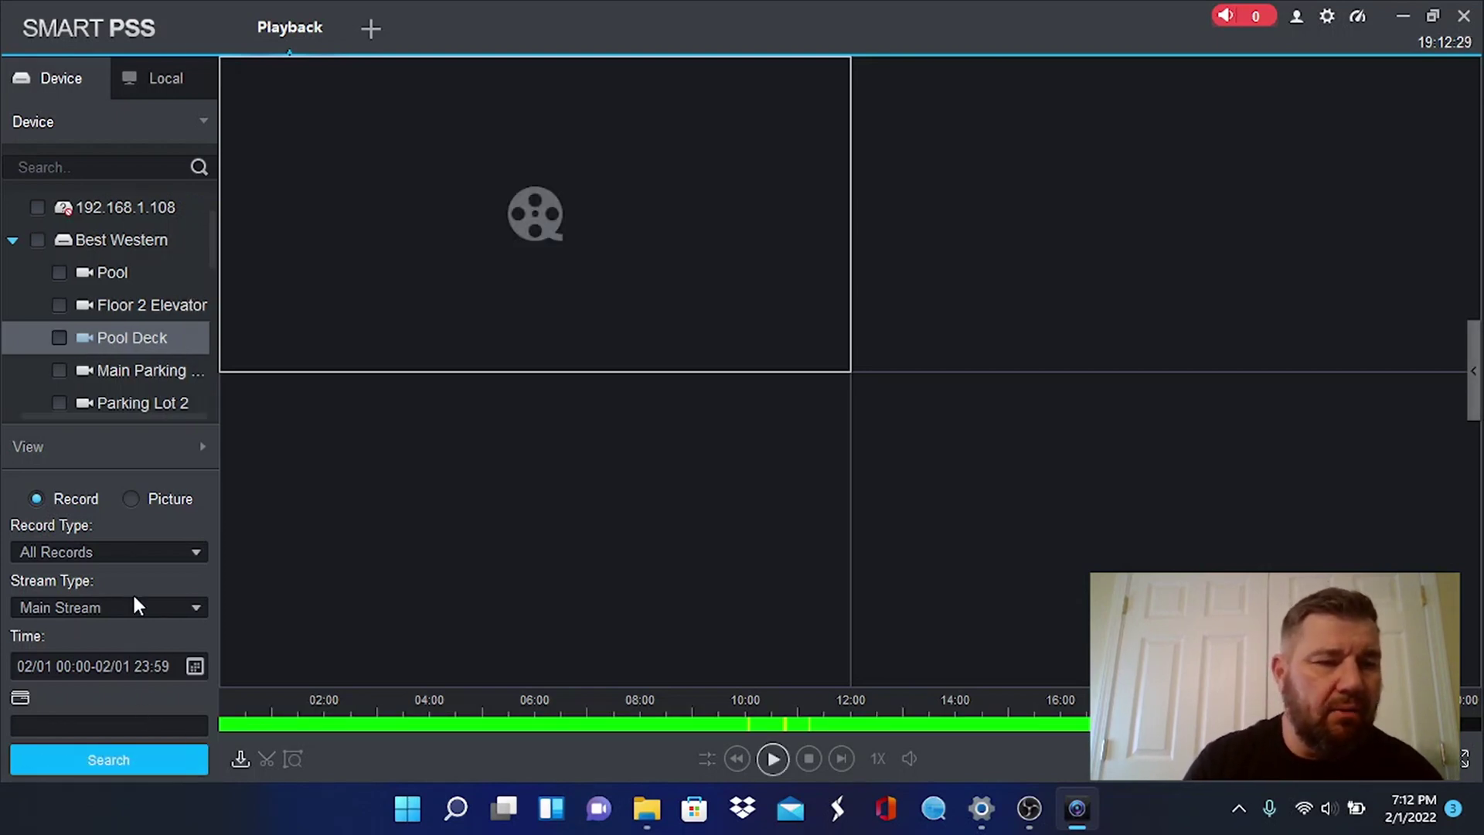
# Narrow the record type filter to MD only, keeping Pool Deck selected.
pyautogui.click(130, 552)
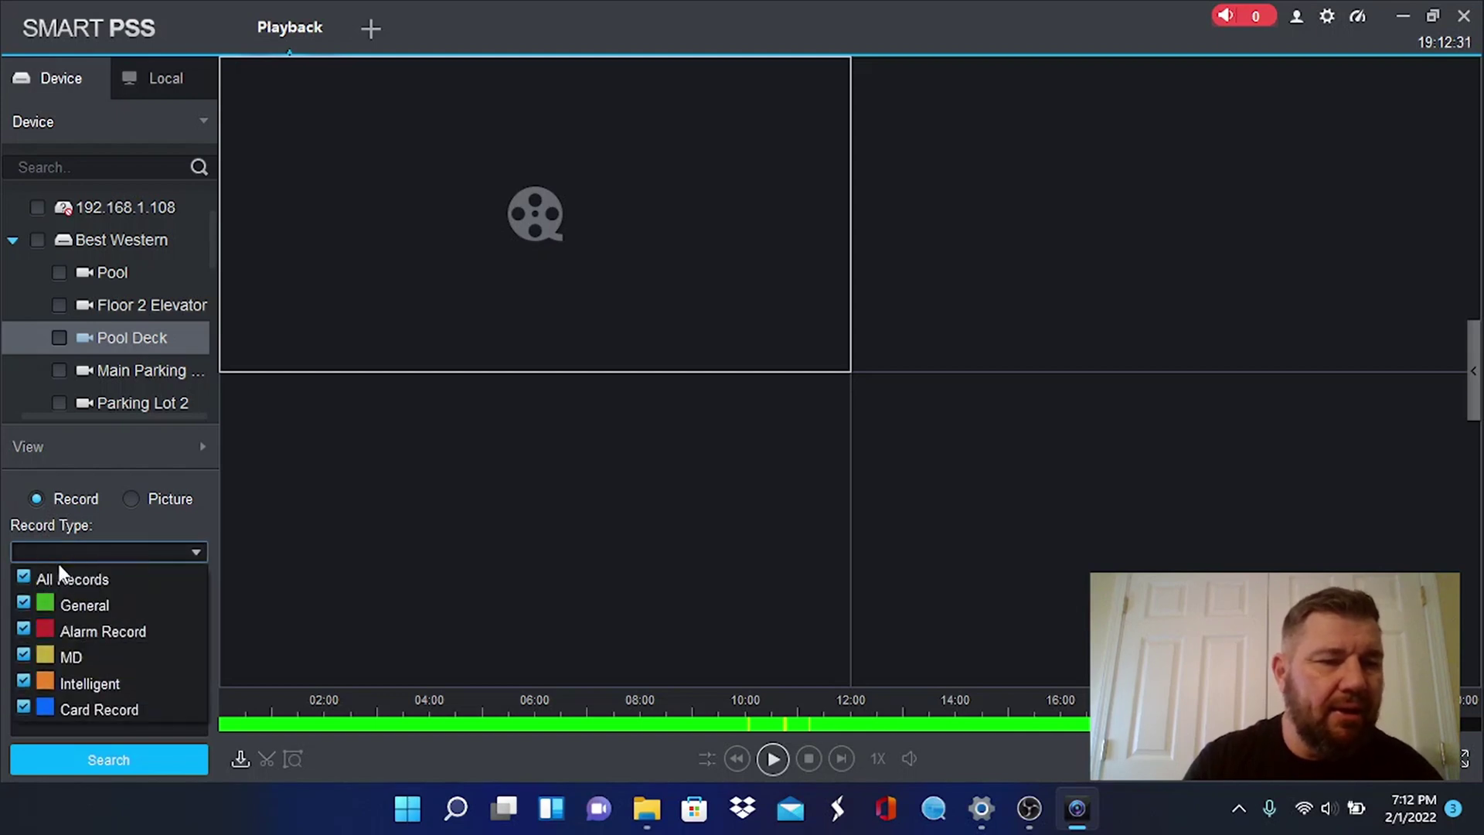
pyautogui.click(27, 573)
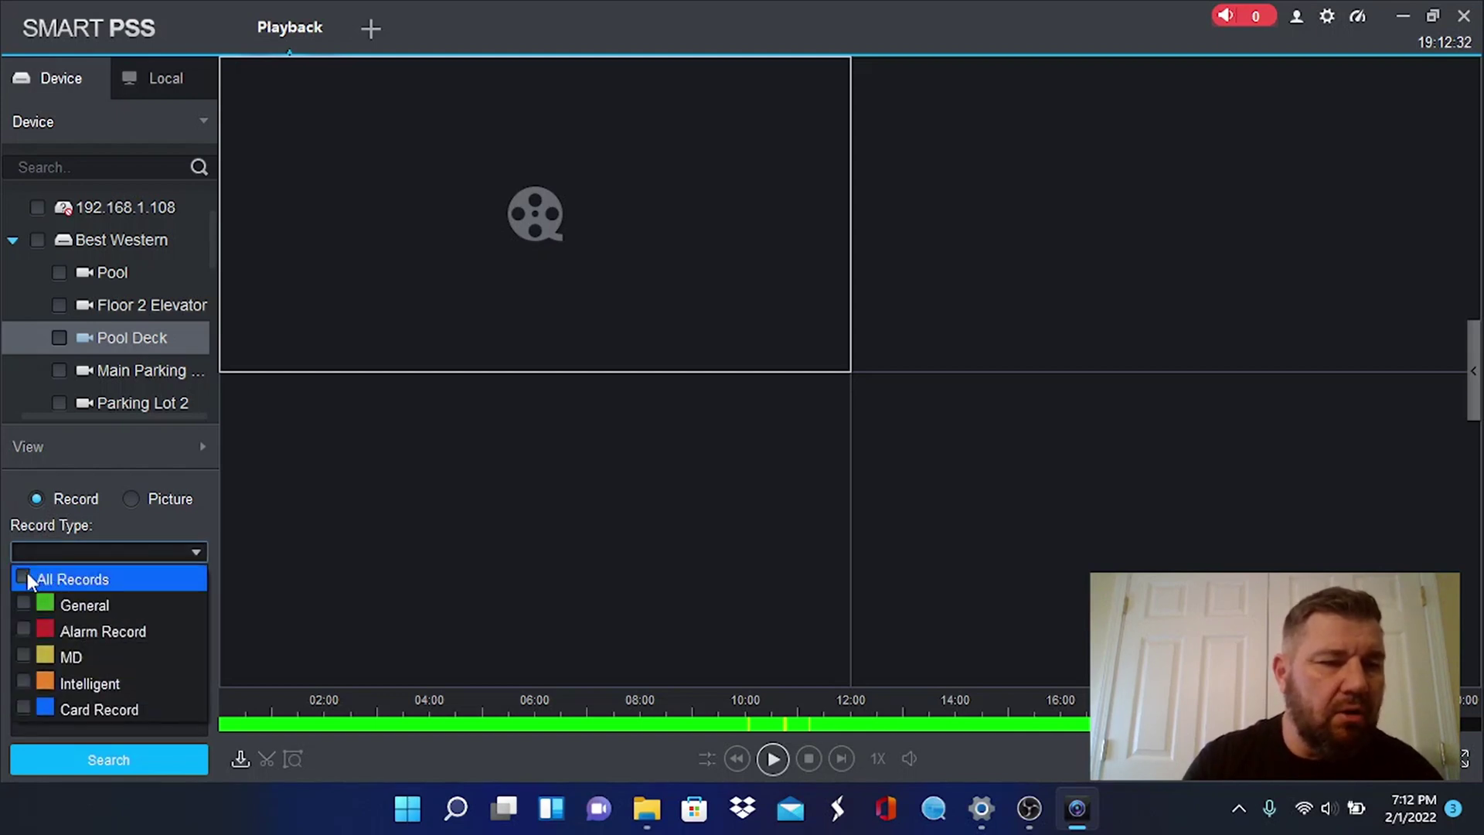
pyautogui.click(29, 660)
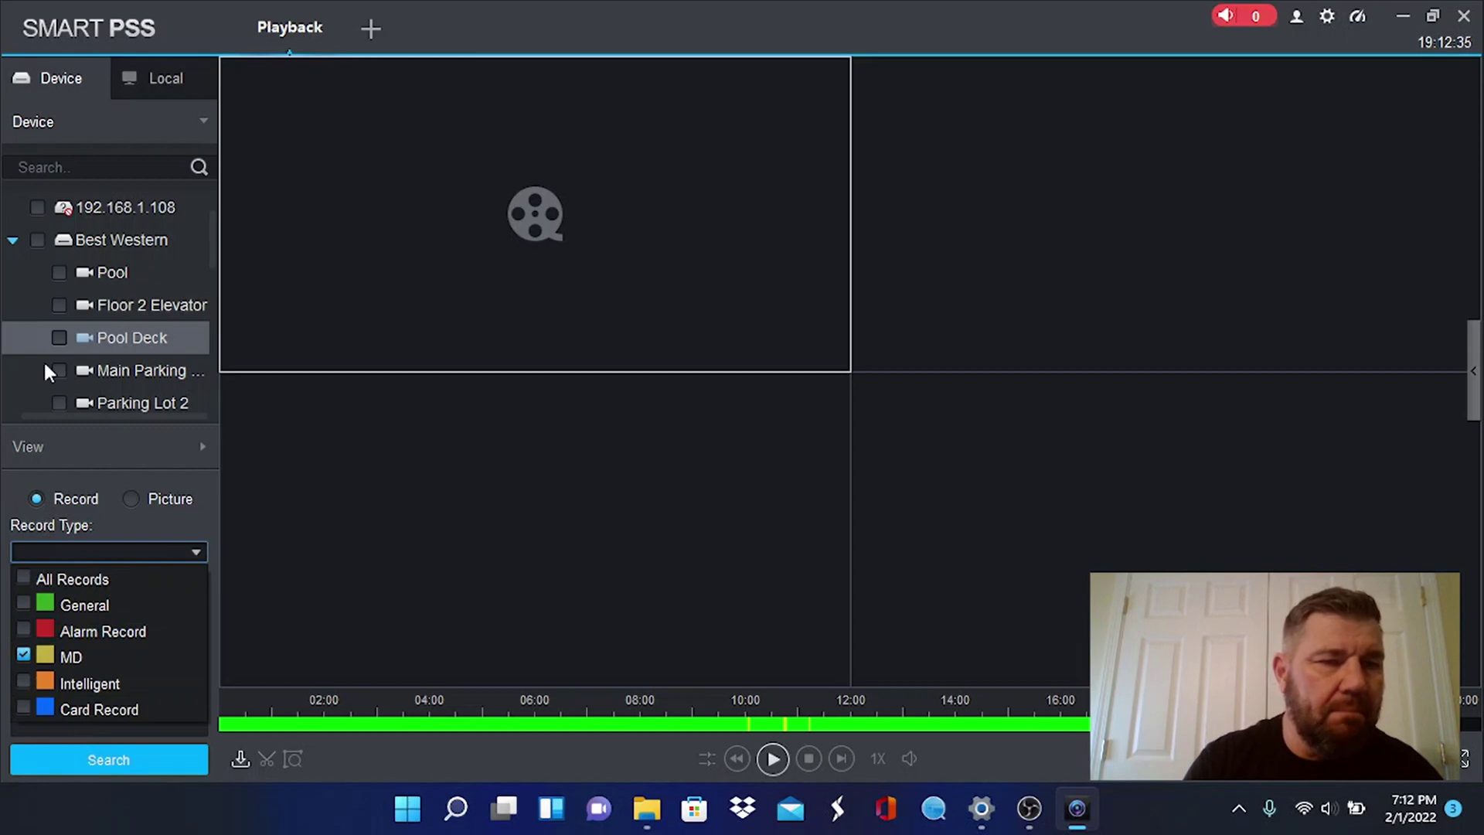
pyautogui.click(59, 337)
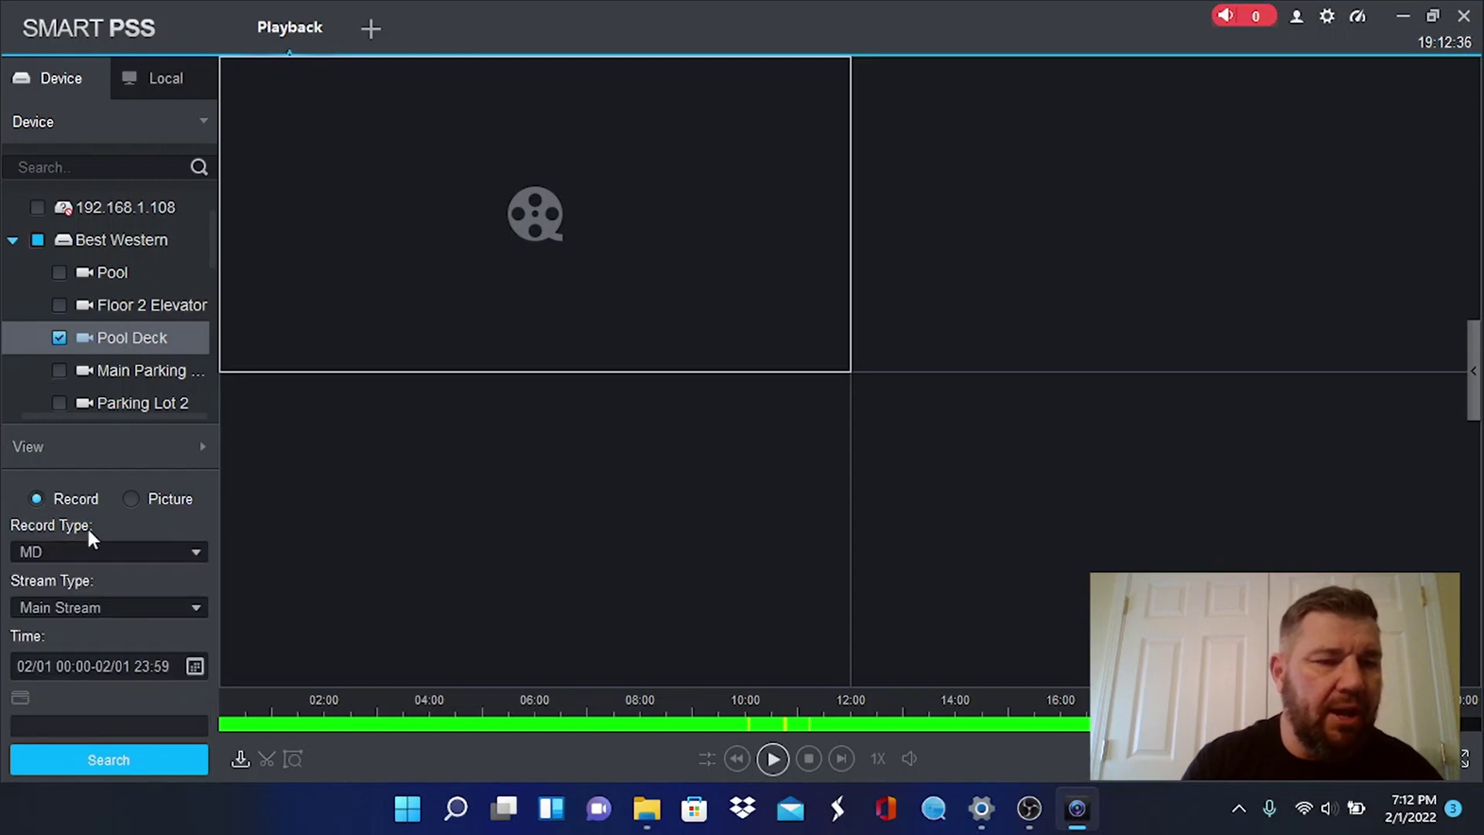
# Search Pool Deck's MD clips, play from about 10:44, then close the video pane.
pyautogui.click(117, 757)
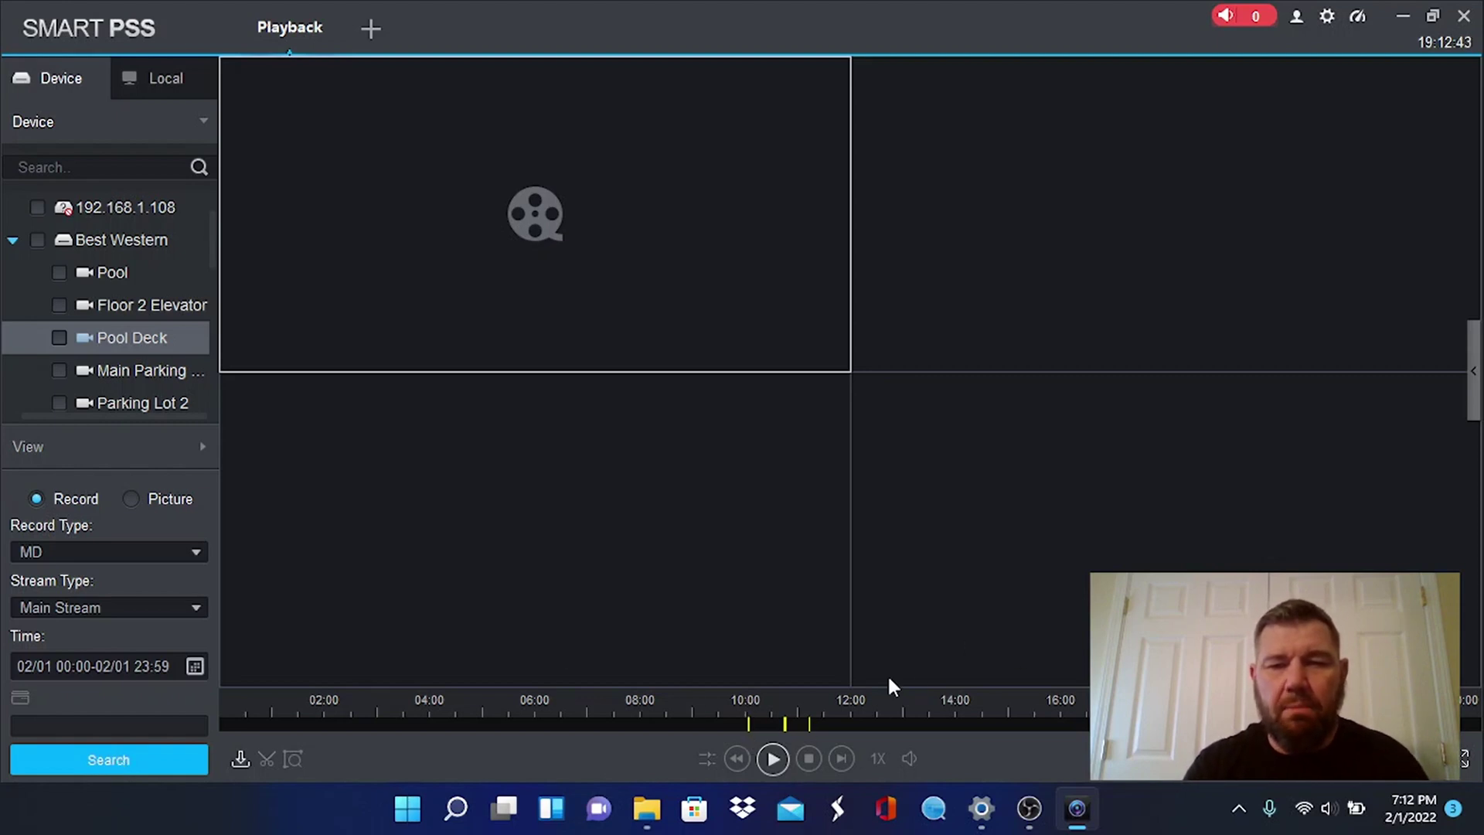
pyautogui.click(766, 757)
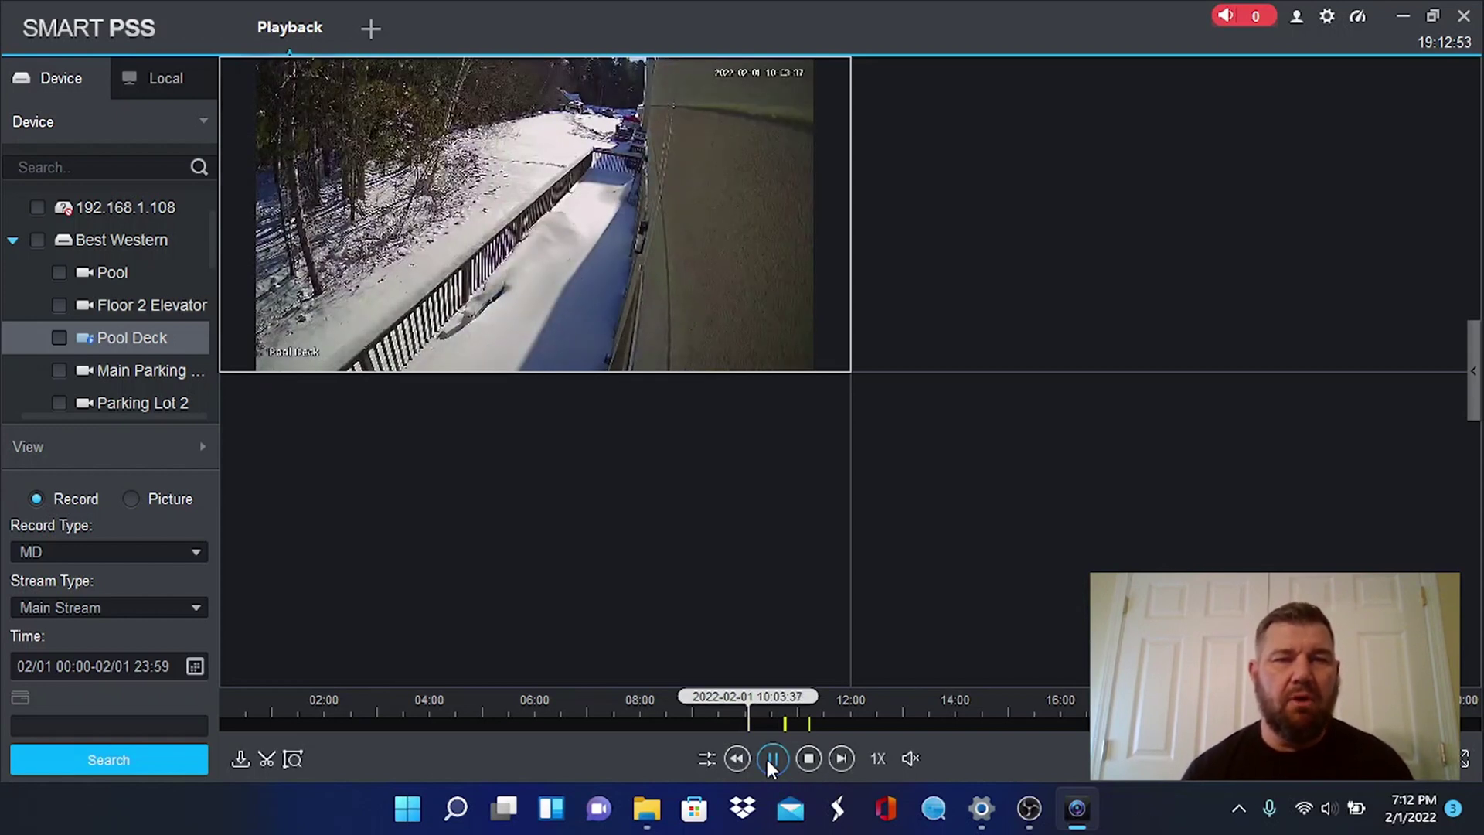
pyautogui.moveTo(534, 215)
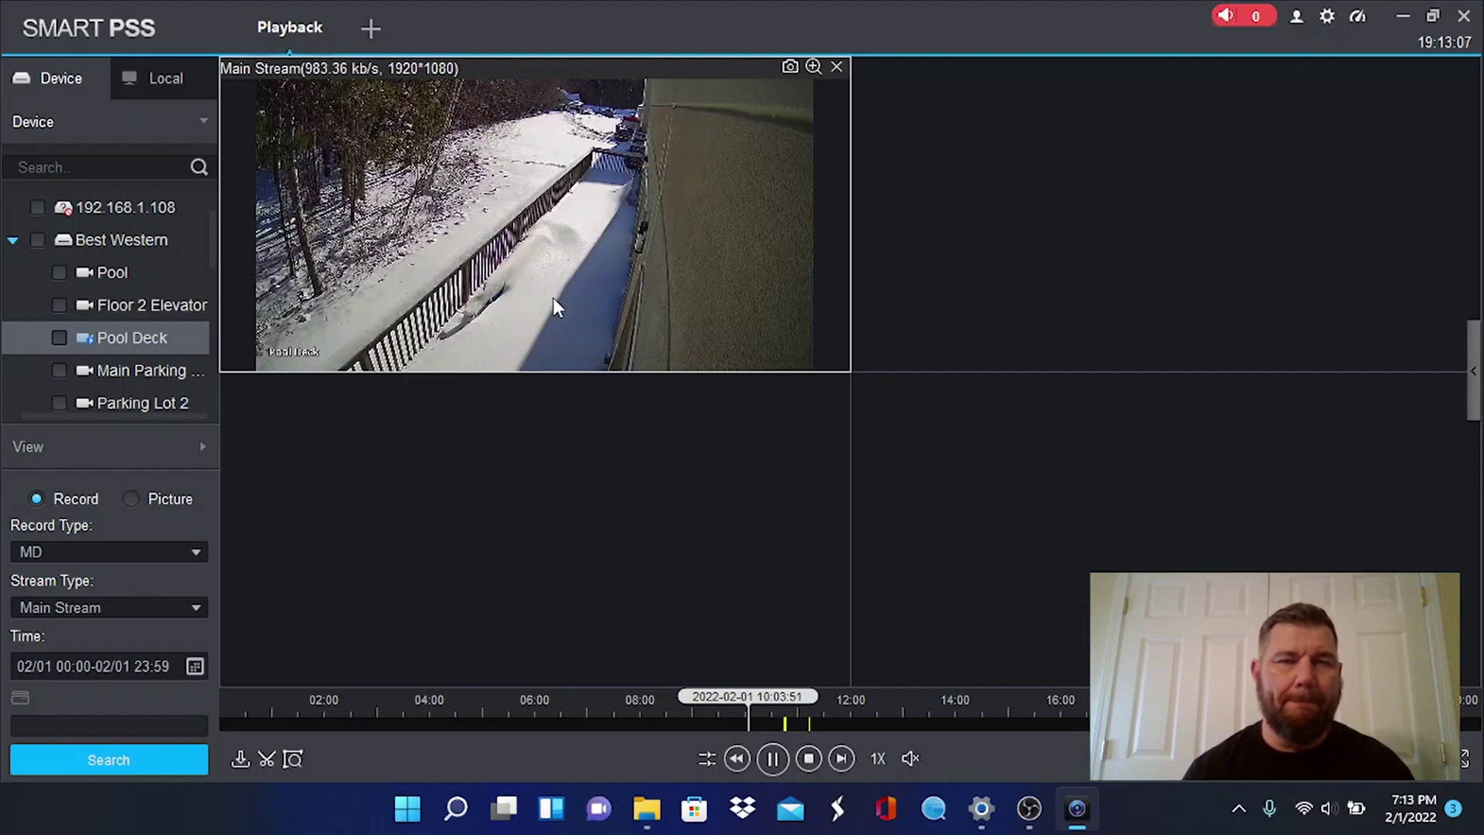
pyautogui.click(781, 655)
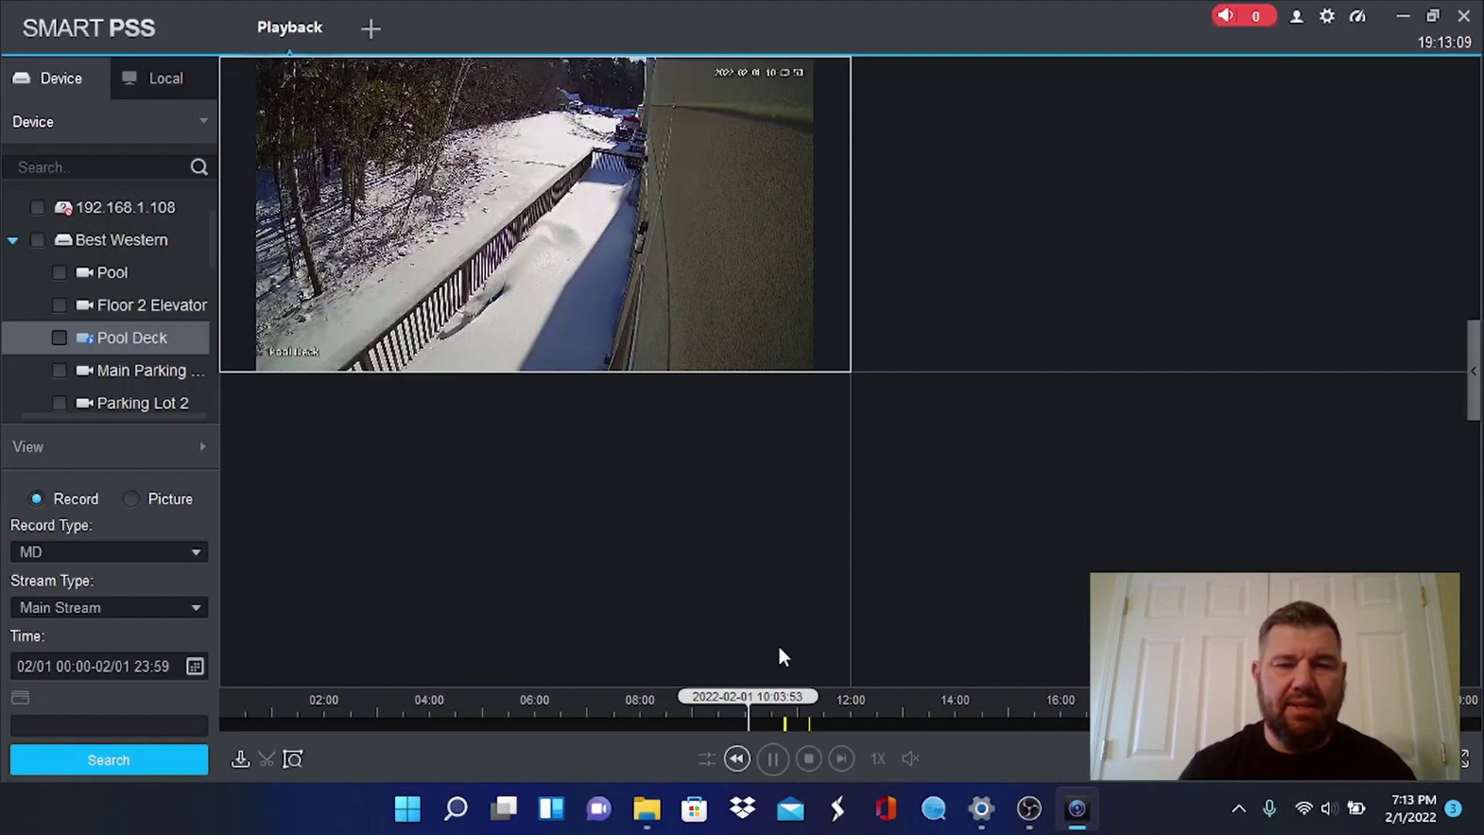
pyautogui.click(786, 721)
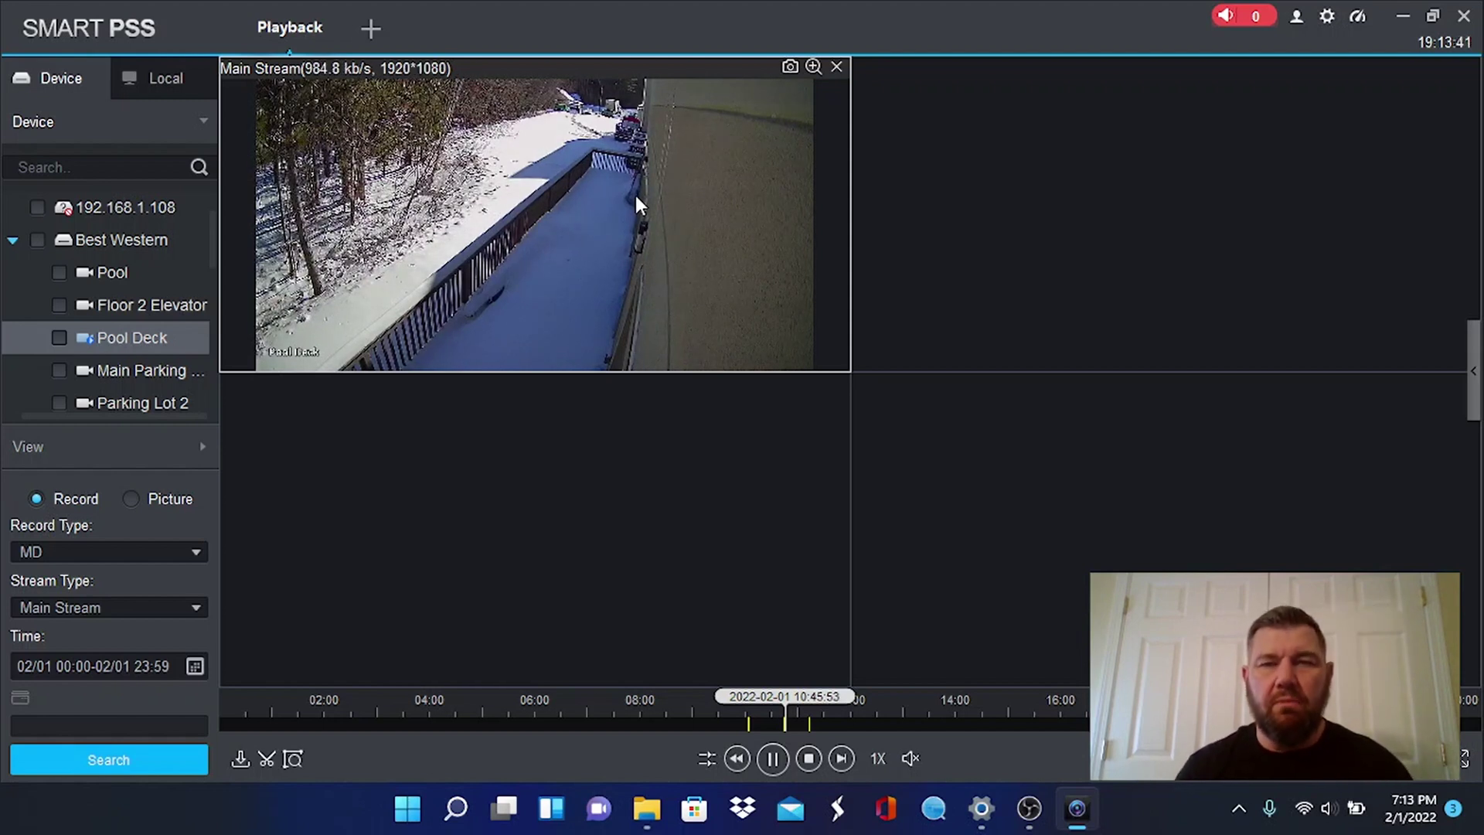
pyautogui.click(836, 68)
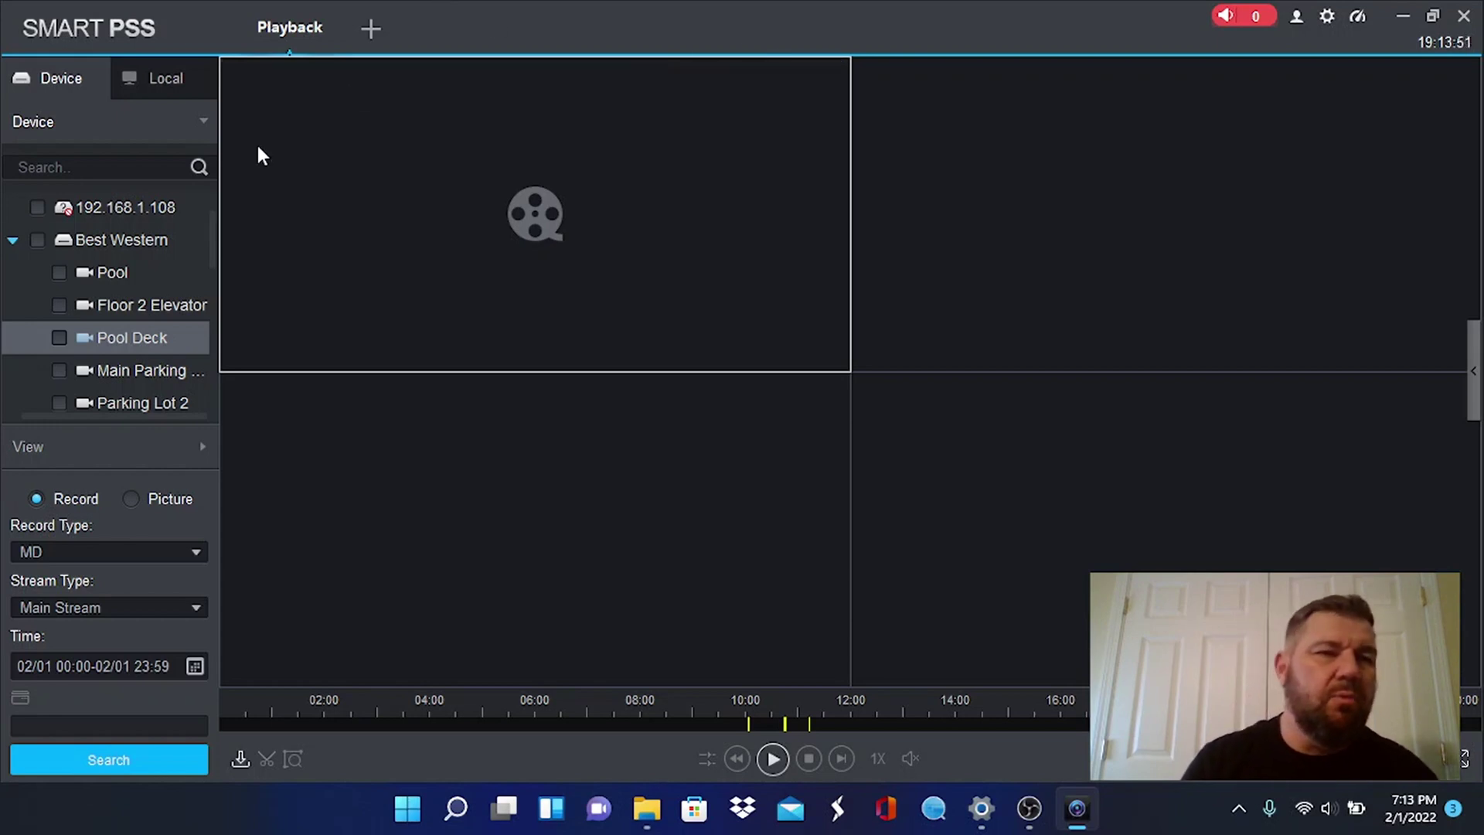
# Switch to harr's Main Parking camera and search its MD recordings.
pyautogui.click(13, 239)
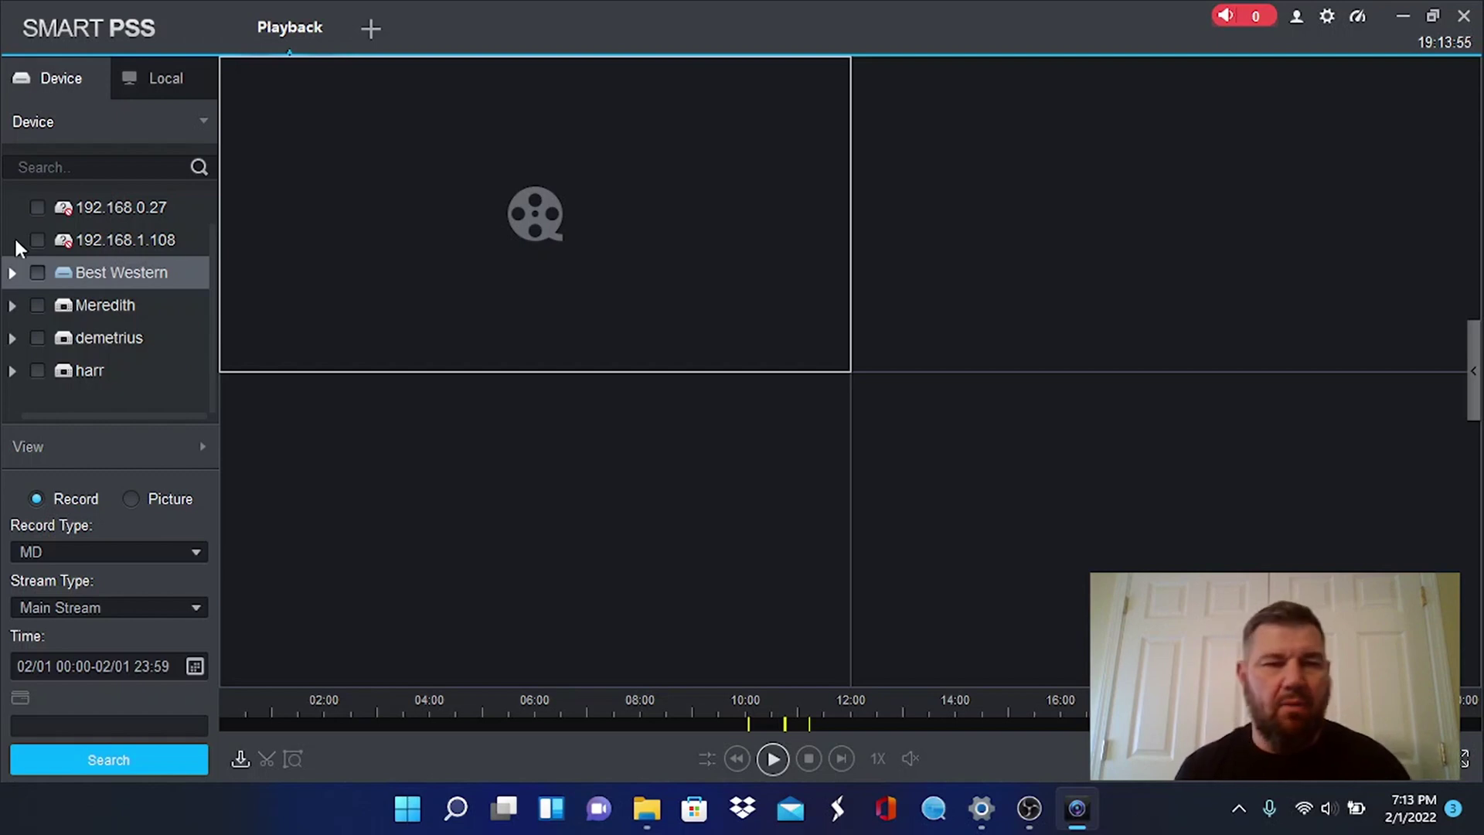
pyautogui.click(12, 370)
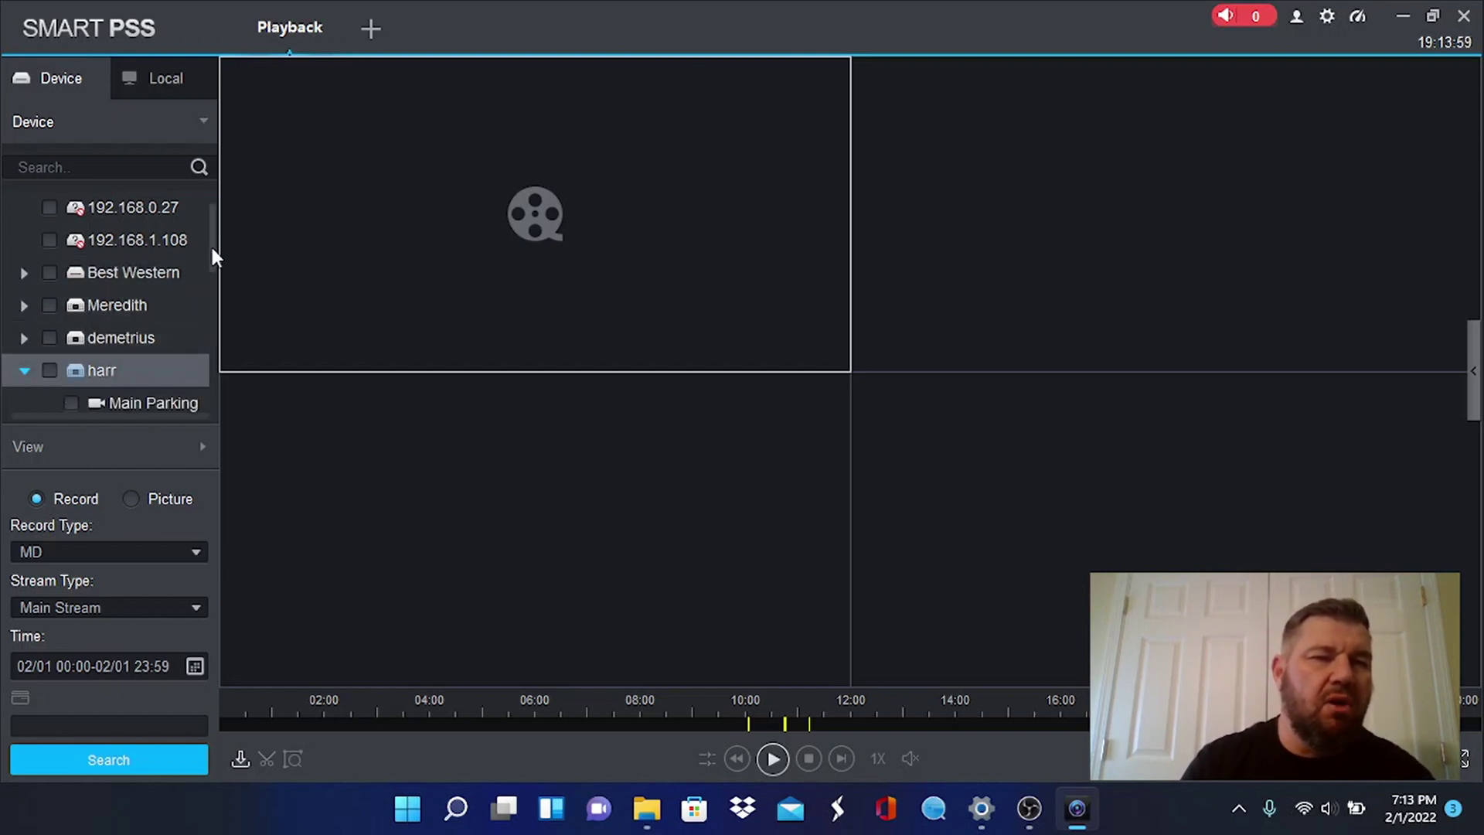
pyautogui.moveTo(212, 248); pyautogui.dragTo(212, 269)
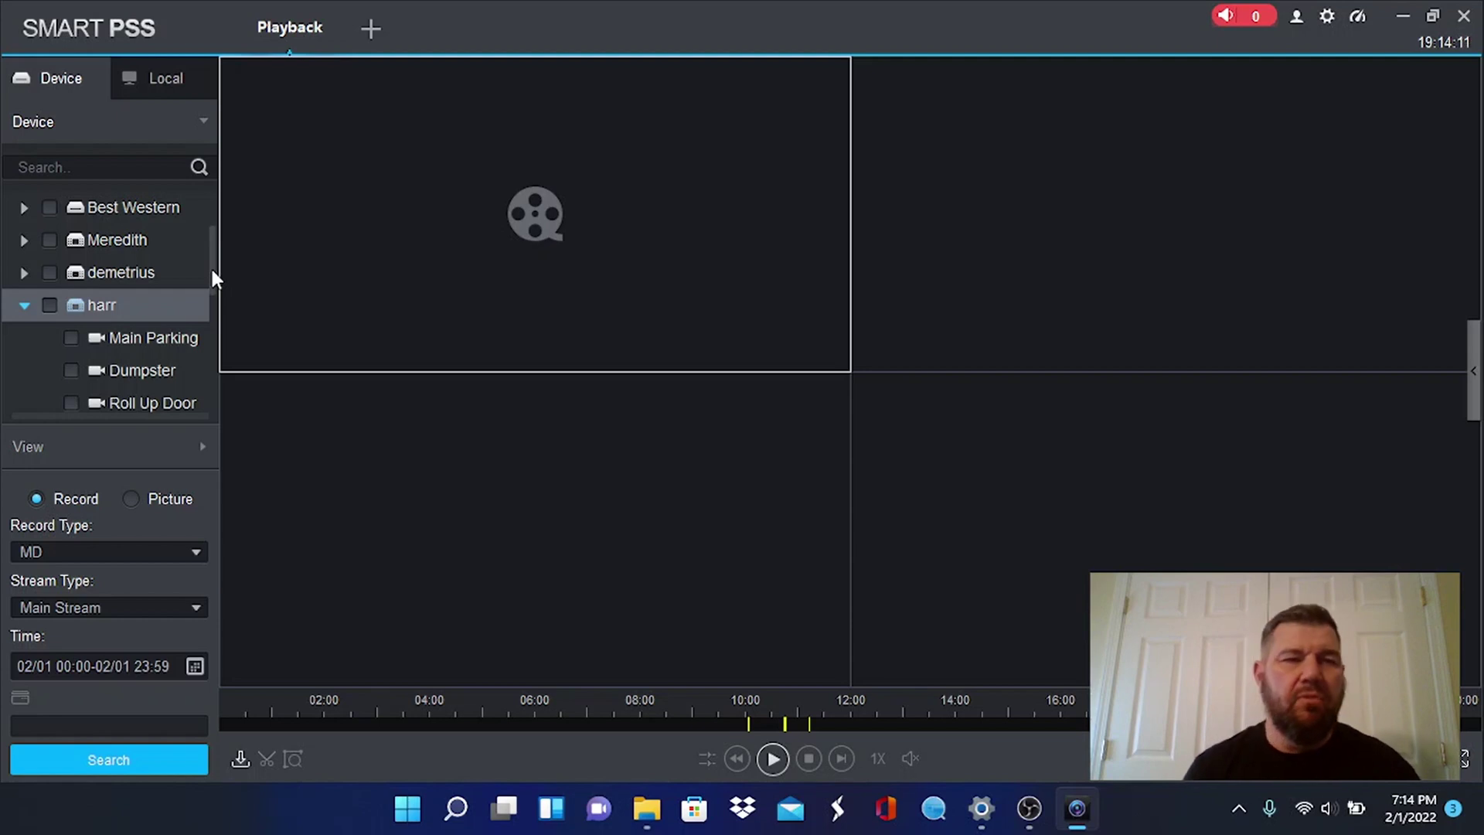
pyautogui.click(71, 339)
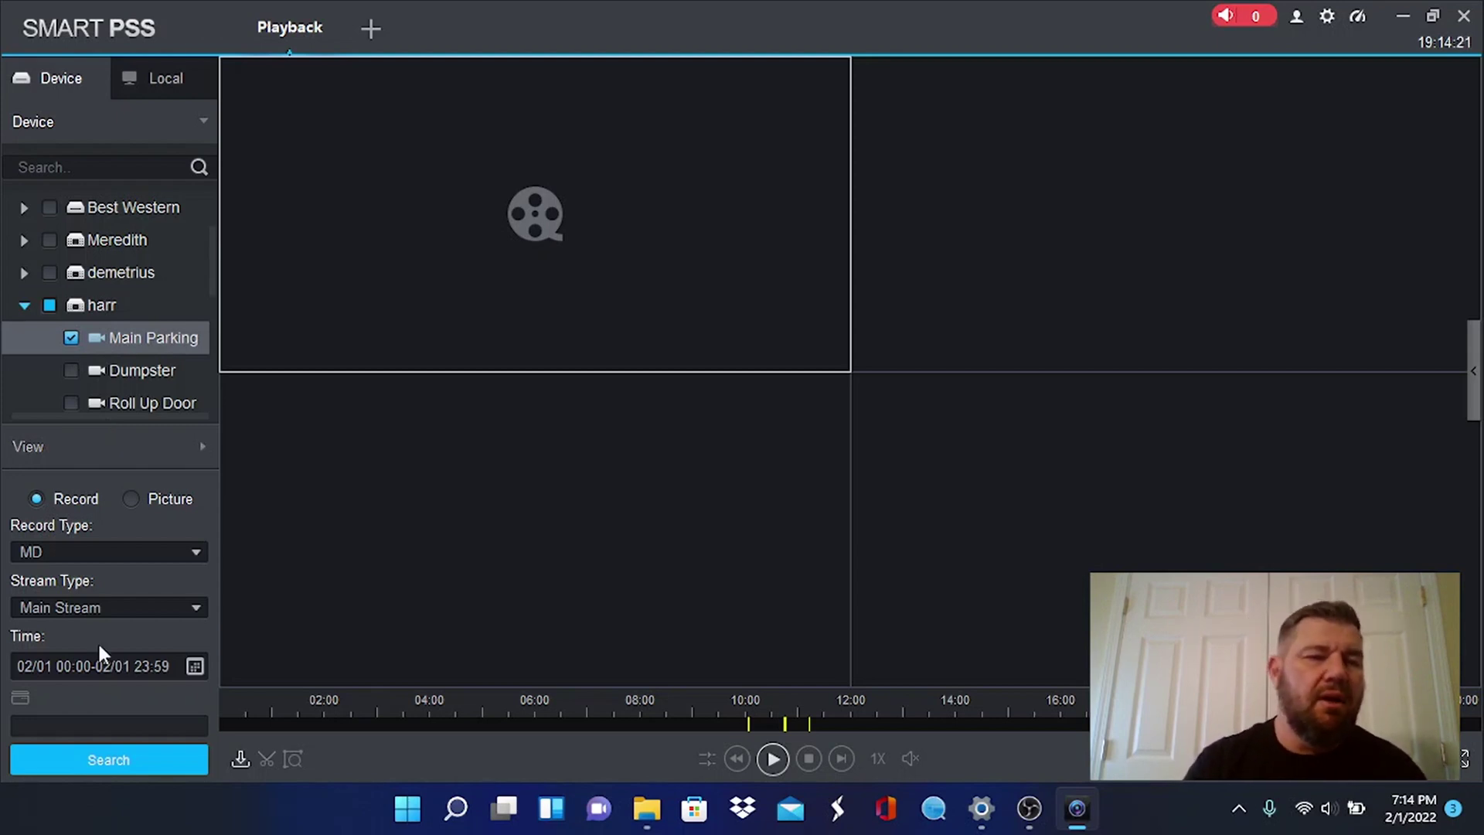
pyautogui.click(94, 761)
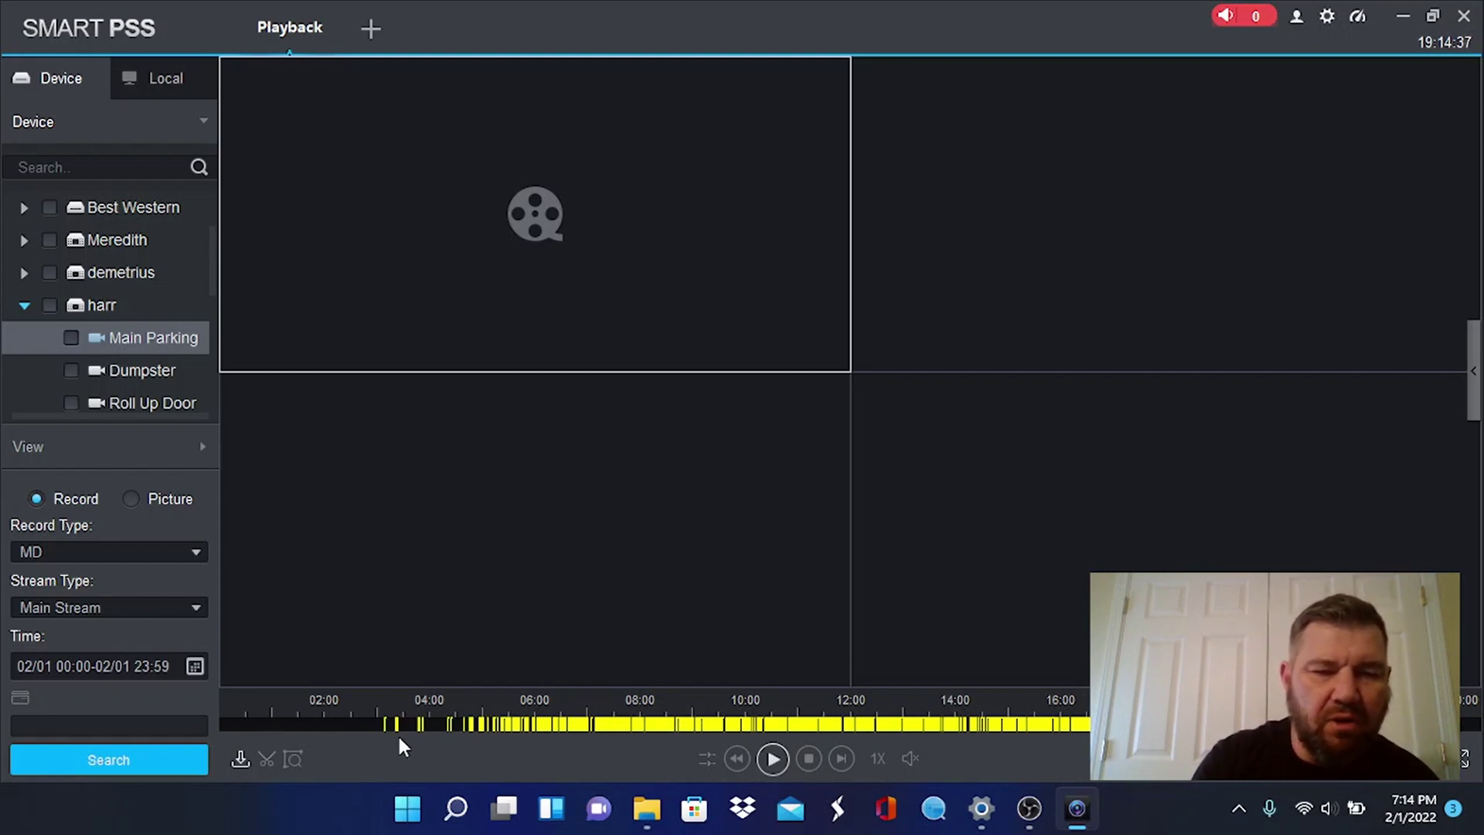
# Review Main Parking footage maximised from about 03:21, pause, then open a launcher tab at Configuration.
pyautogui.click(775, 759)
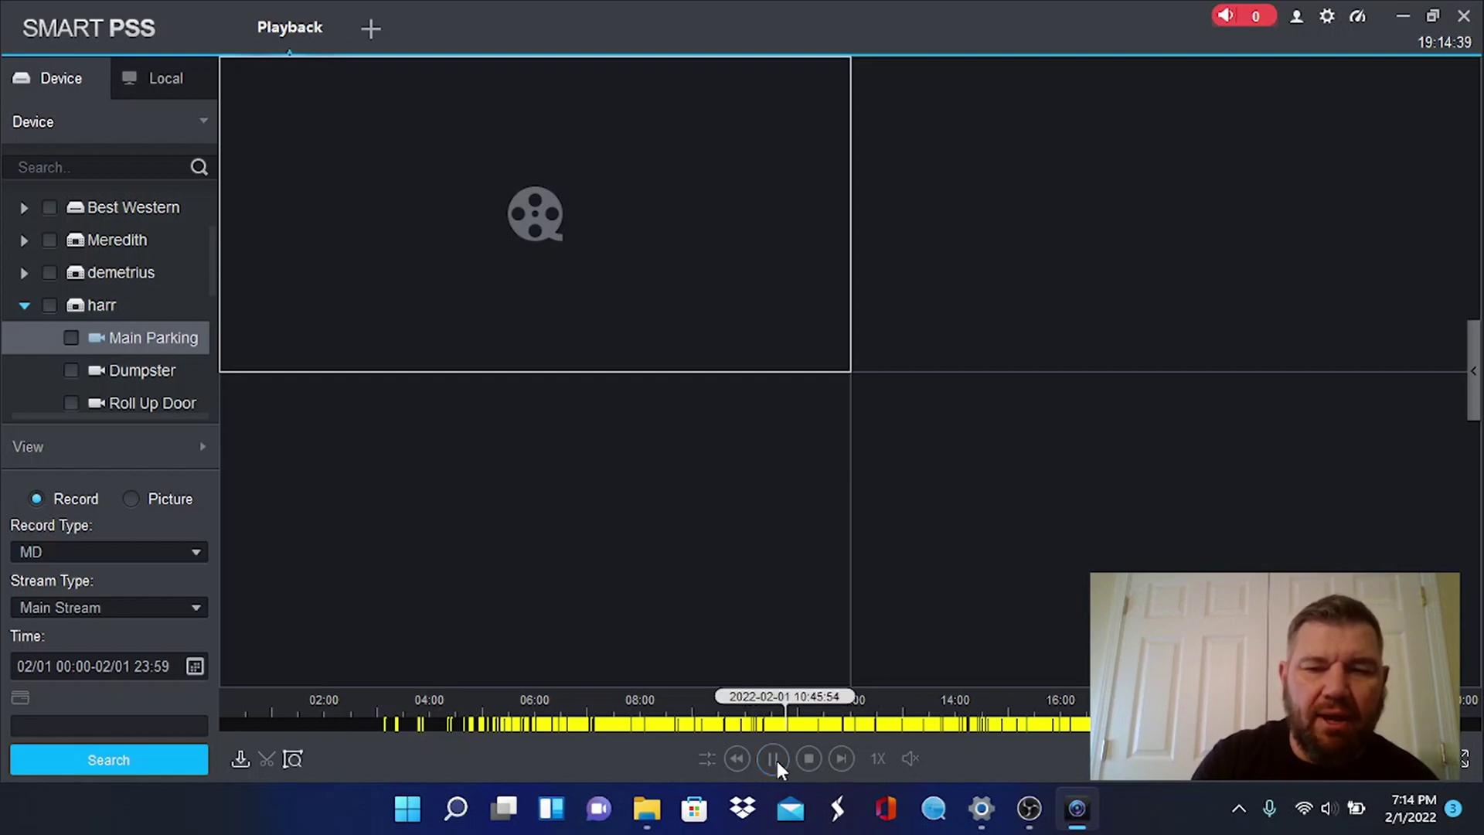
pyautogui.doubleClick(669, 243)
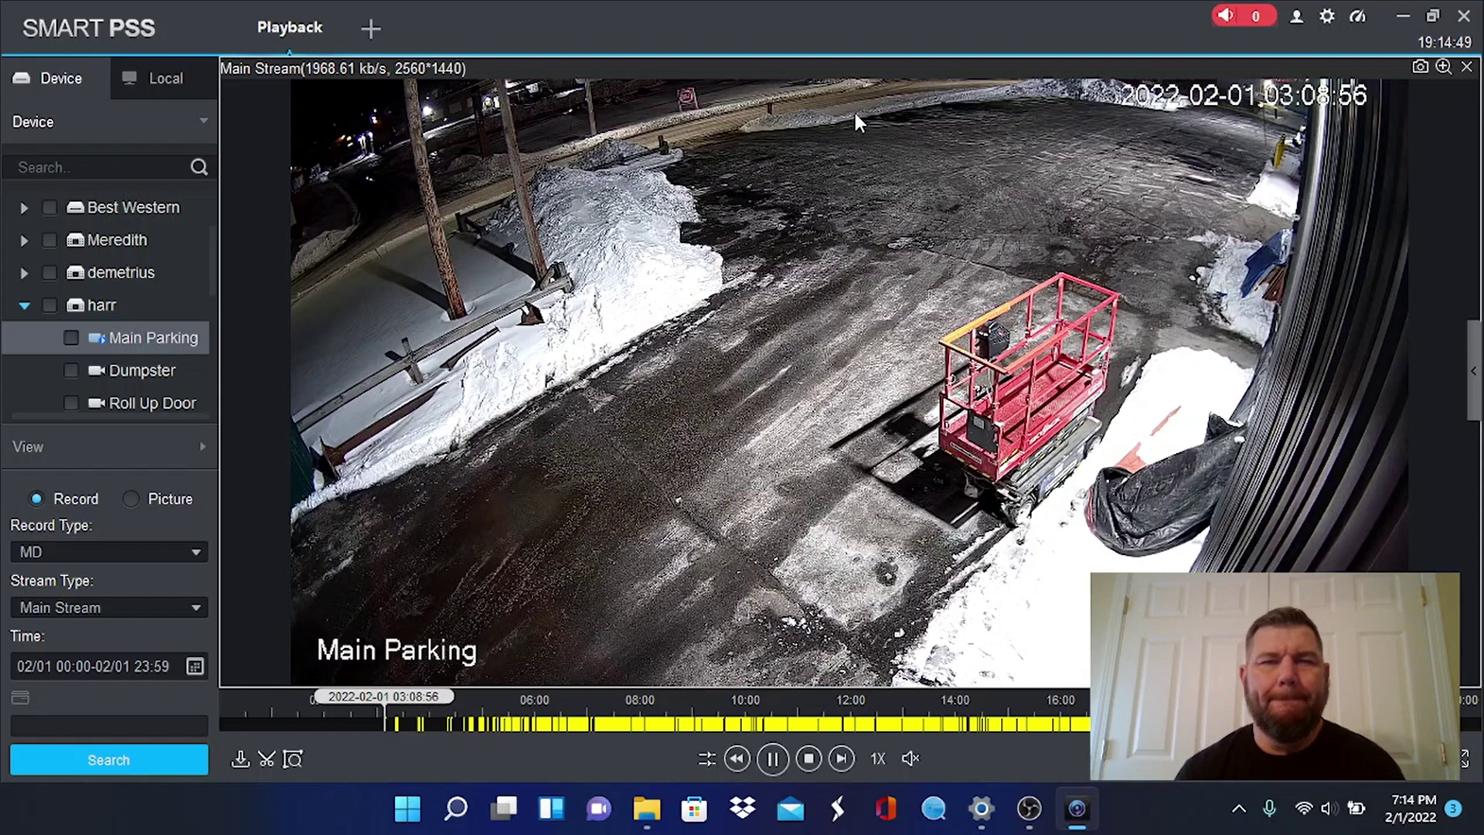
pyautogui.moveTo(811, 371)
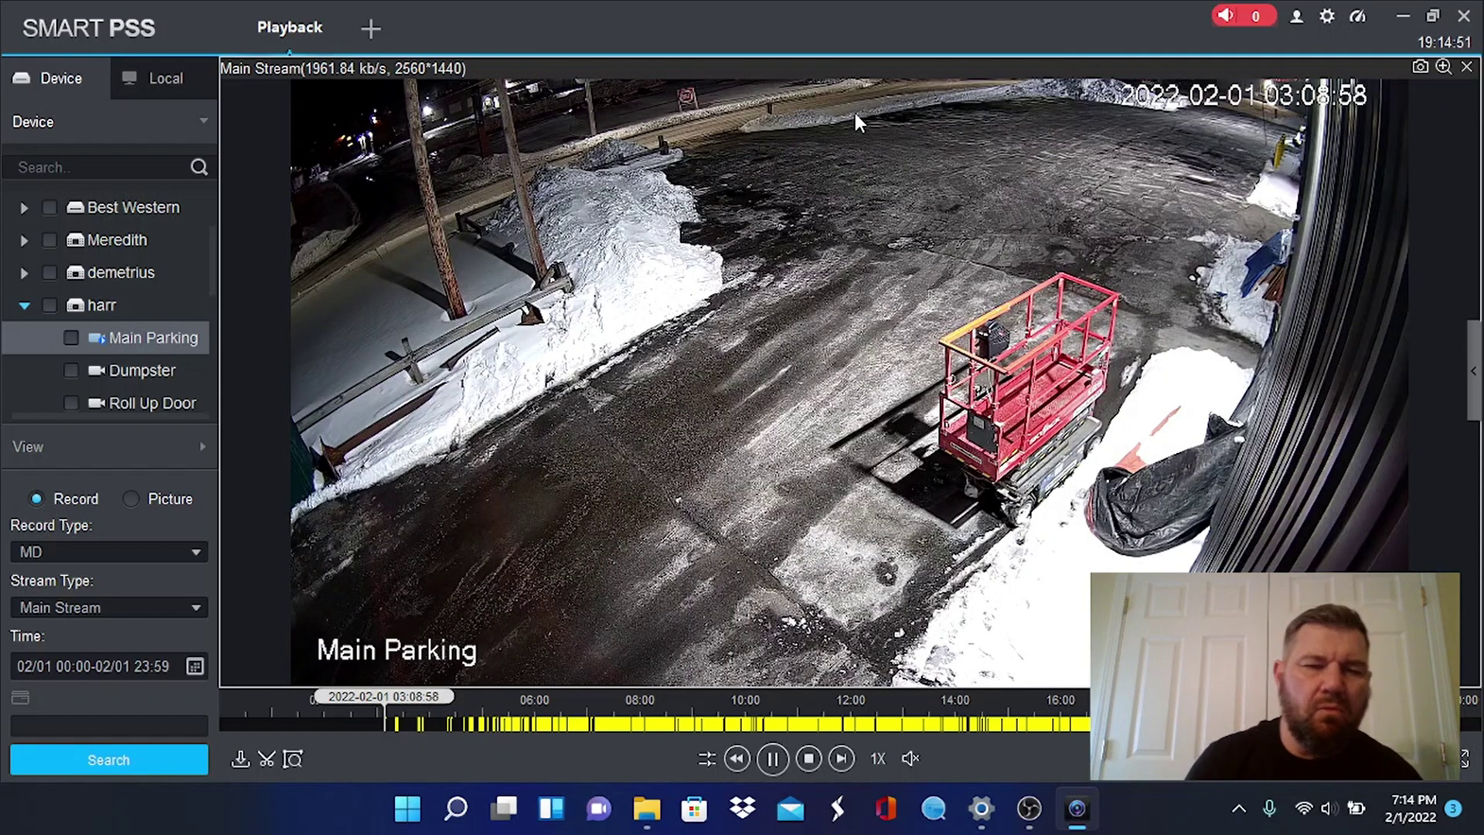
pyautogui.click(401, 717)
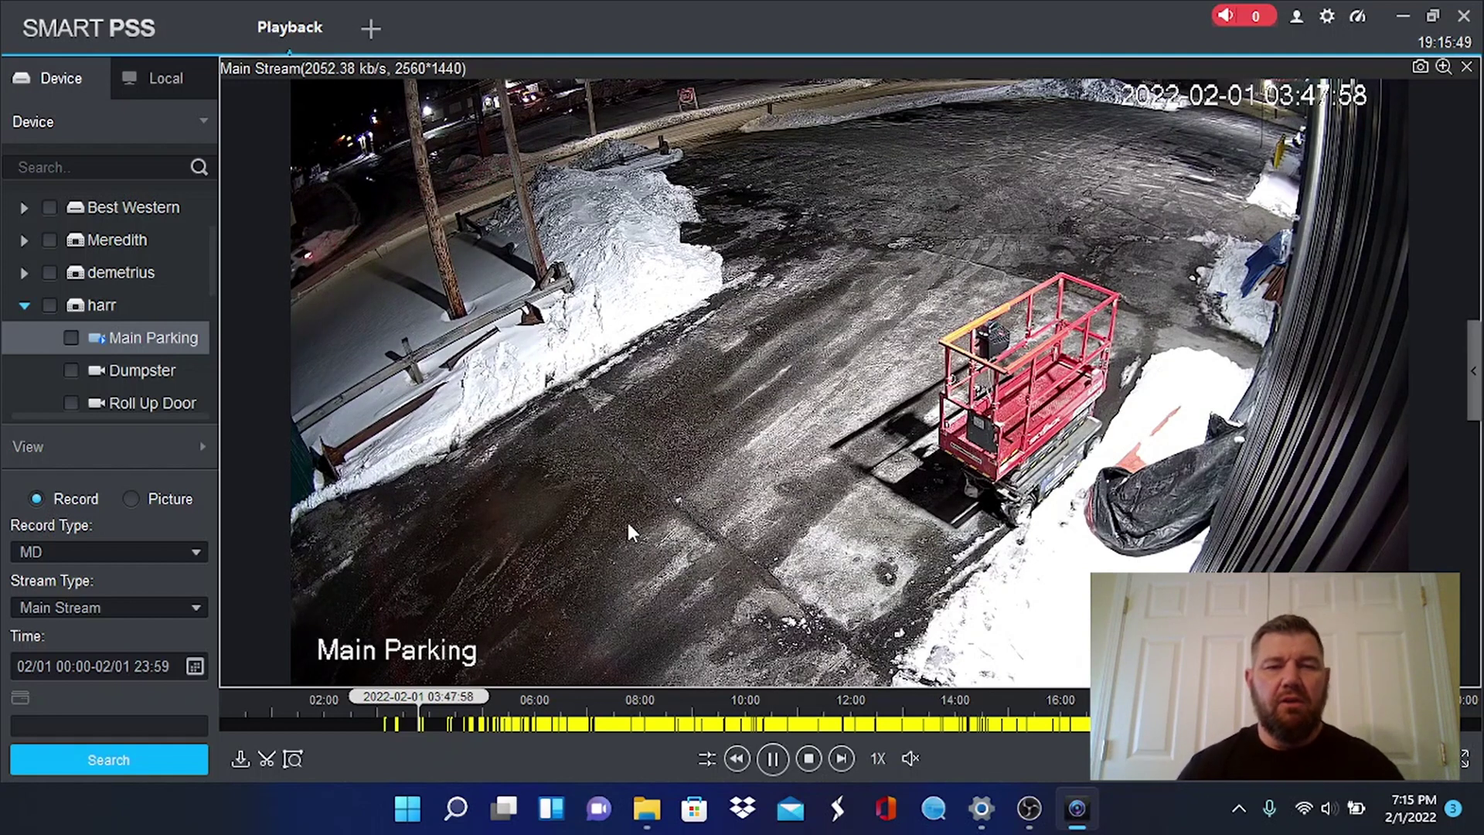
pyautogui.click(771, 758)
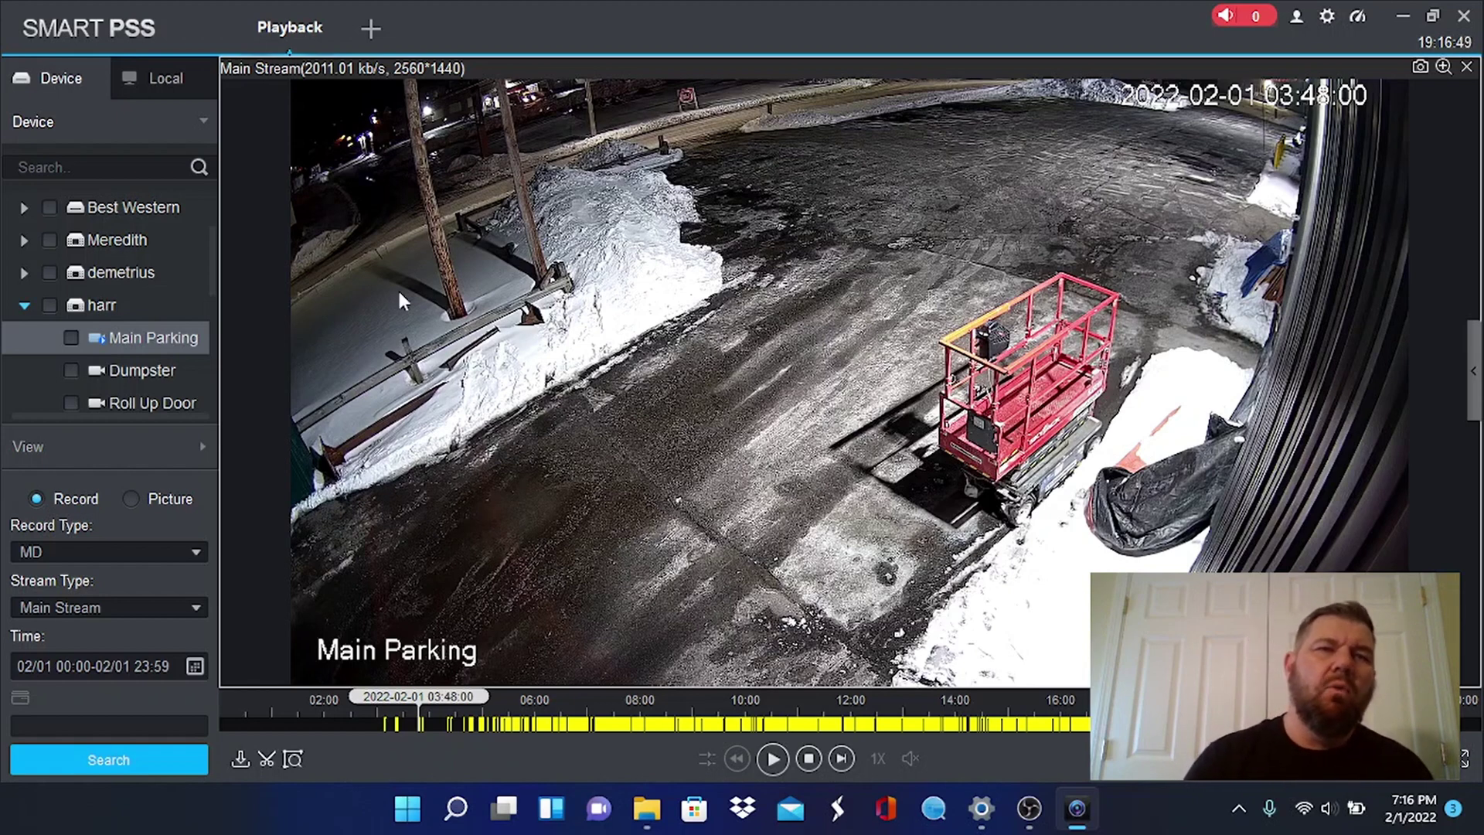
pyautogui.click(374, 25)
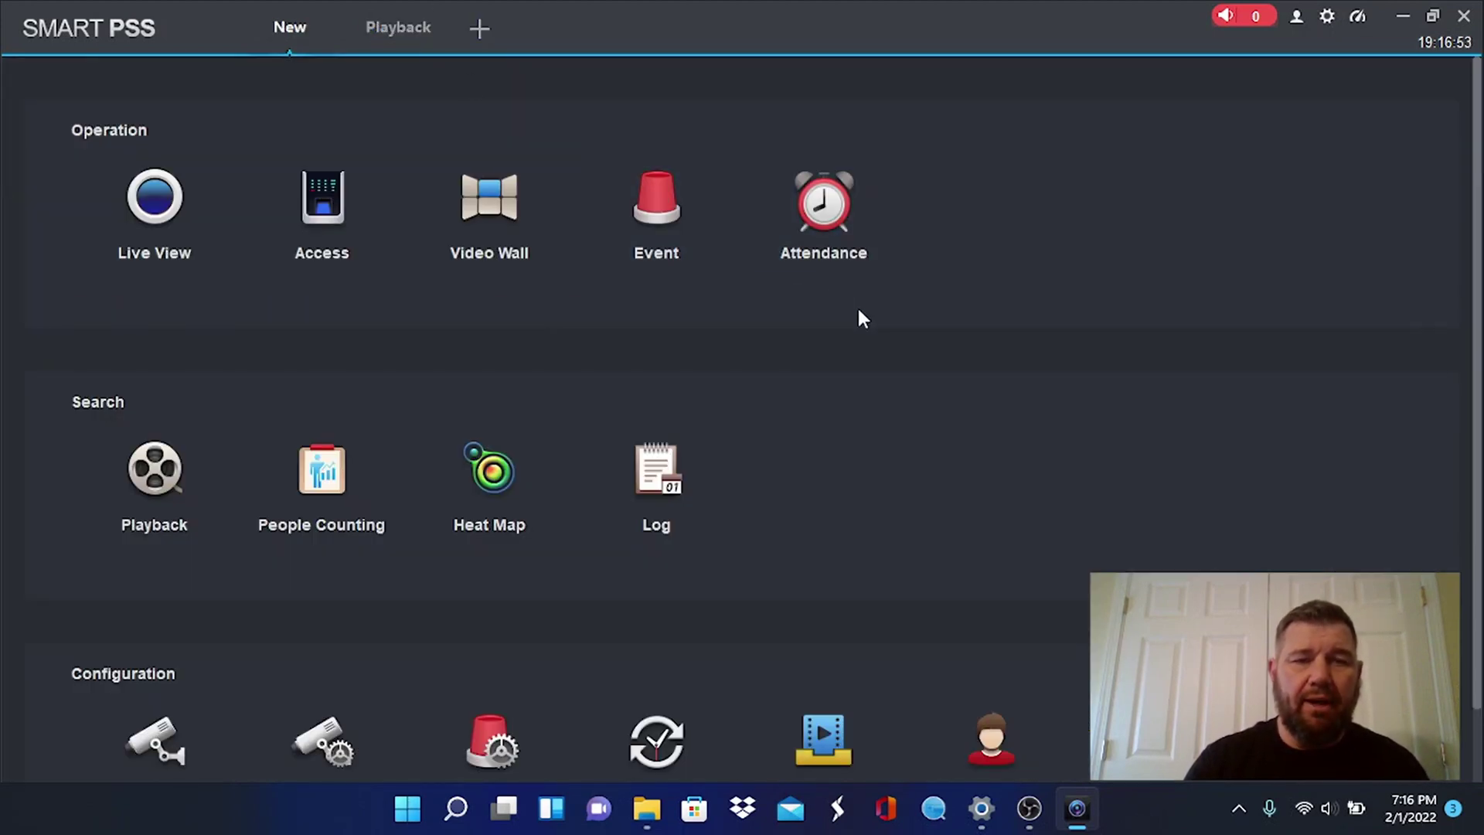
pyautogui.scroll(-1, 858, 311)
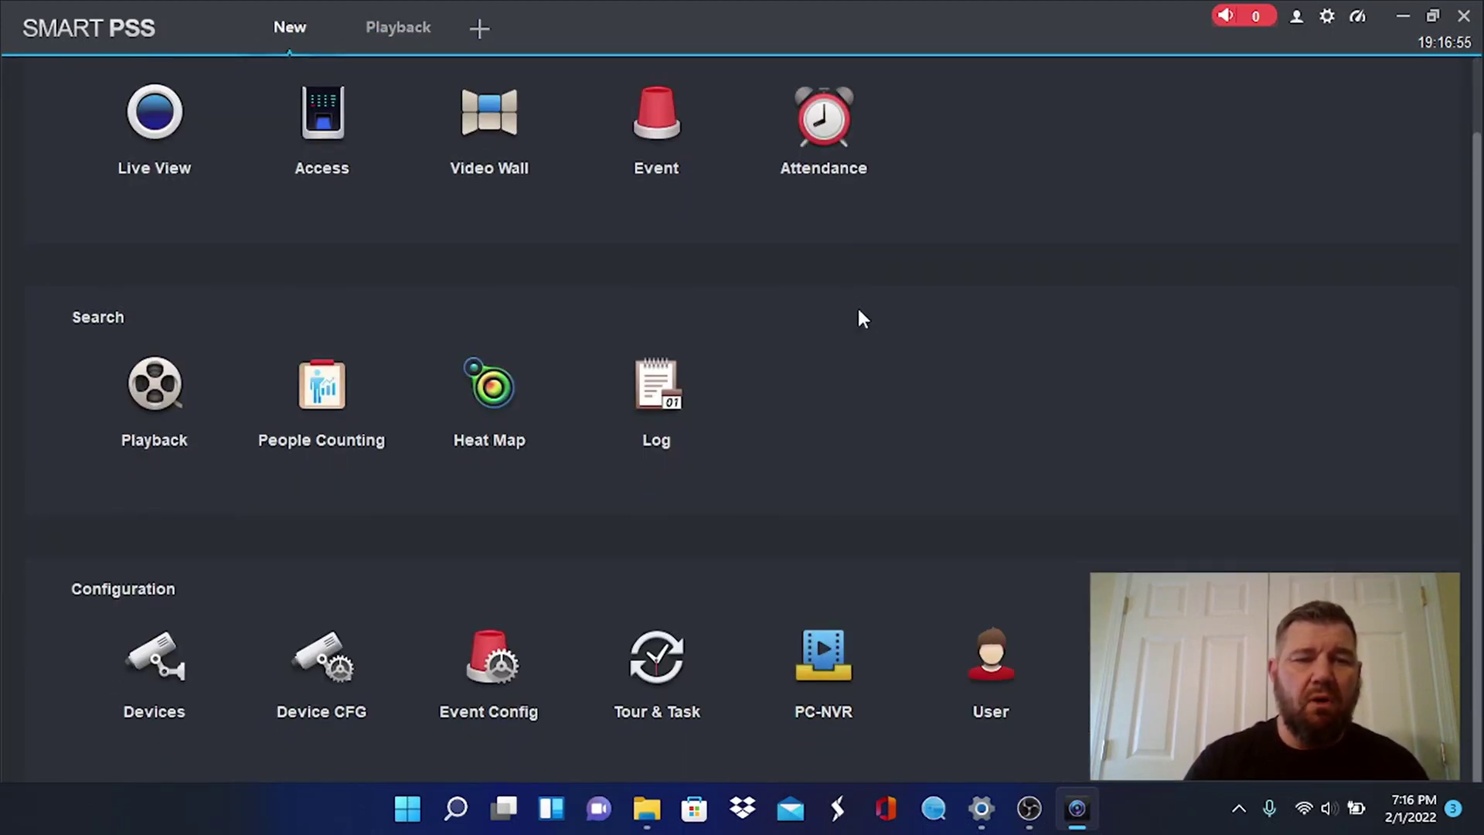
# Show the harr recorder's model, software version and serial number in Device CFG.
pyautogui.click(332, 669)
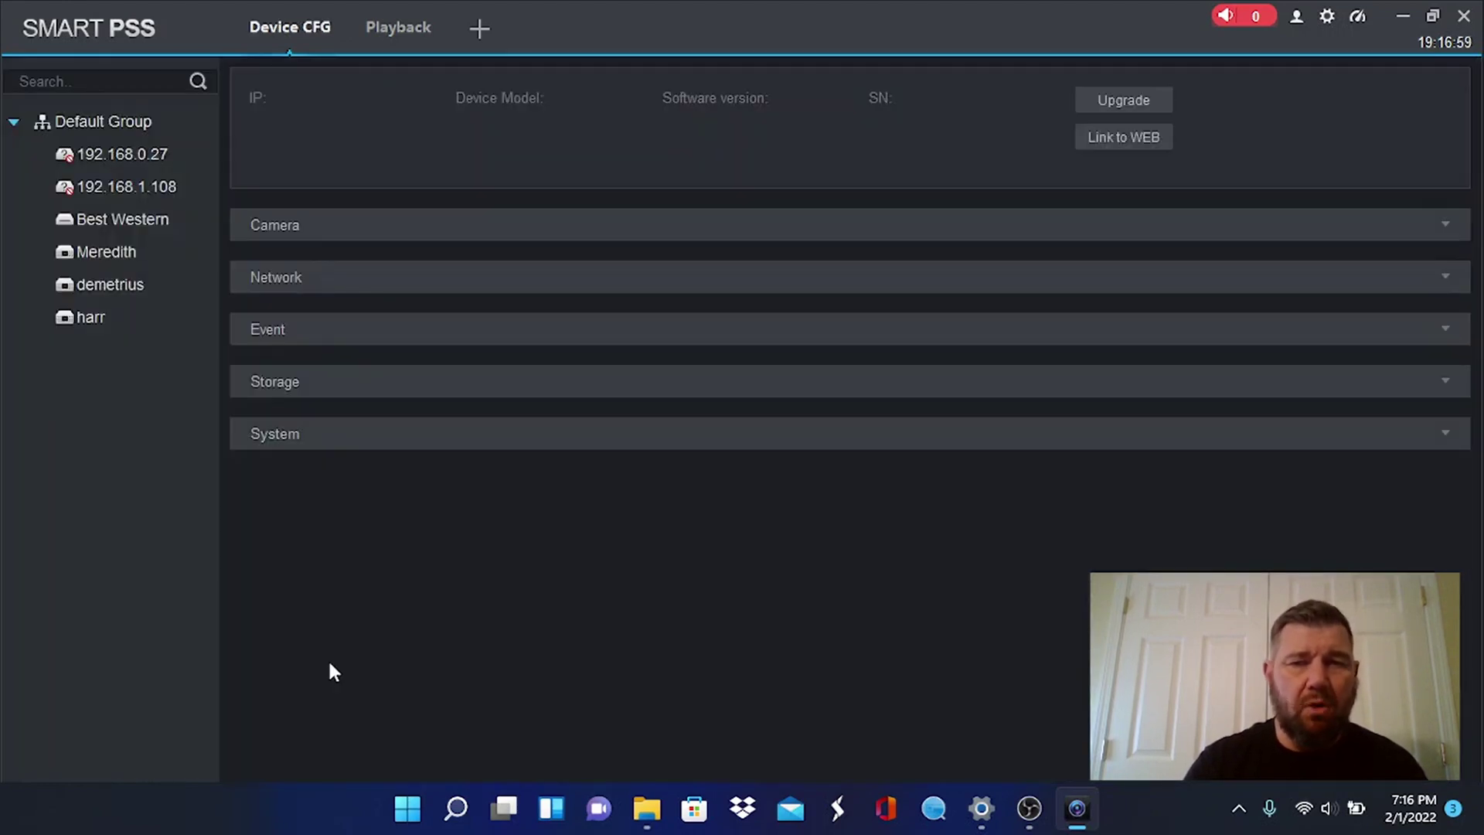
pyautogui.click(94, 320)
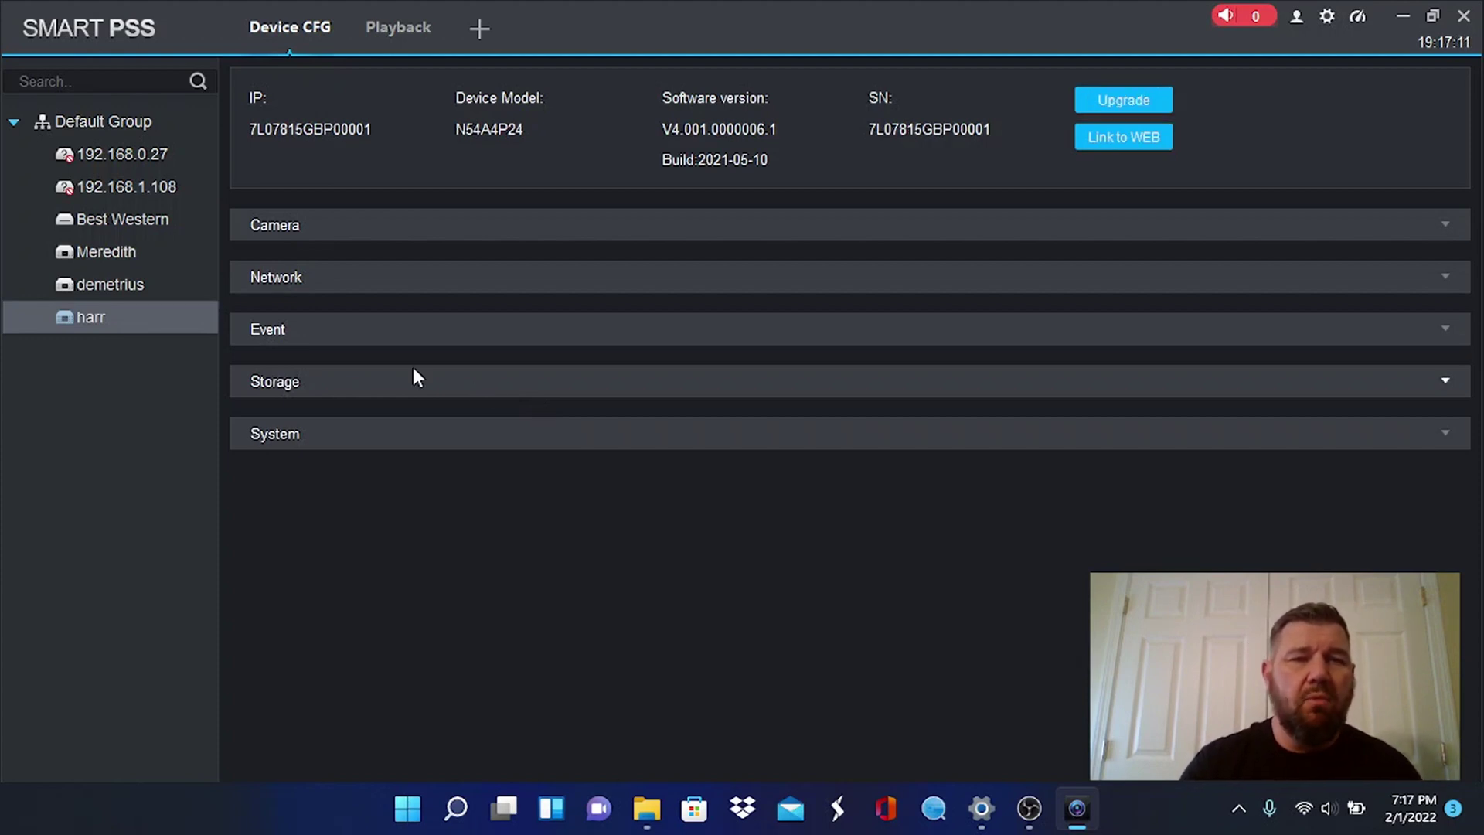
# Keep Record Channel 1 enabled in Event > Video Detect for channel 1 and save.
pyautogui.click(1445, 328)
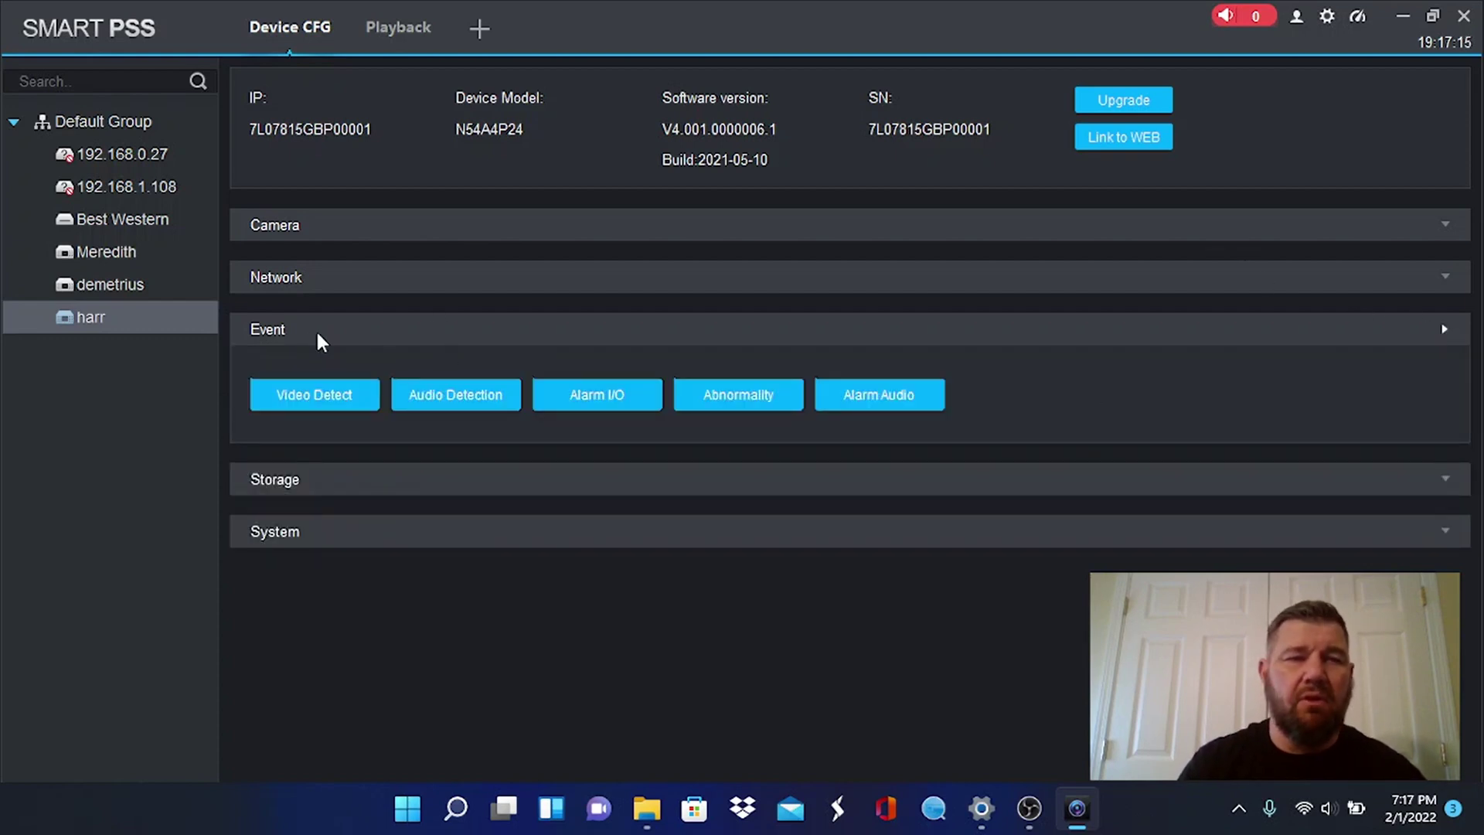
pyautogui.click(298, 397)
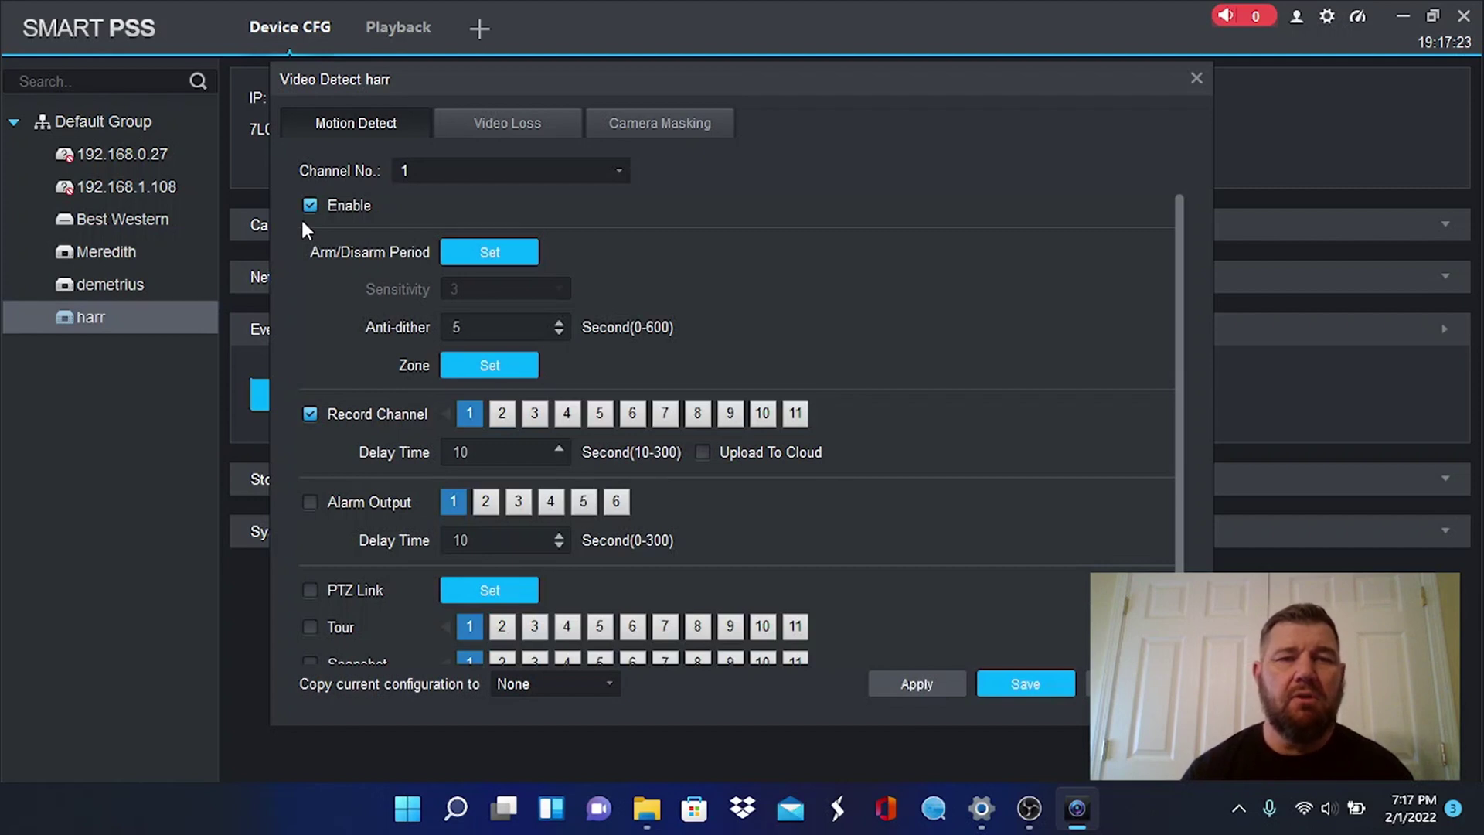
pyautogui.click(466, 411)
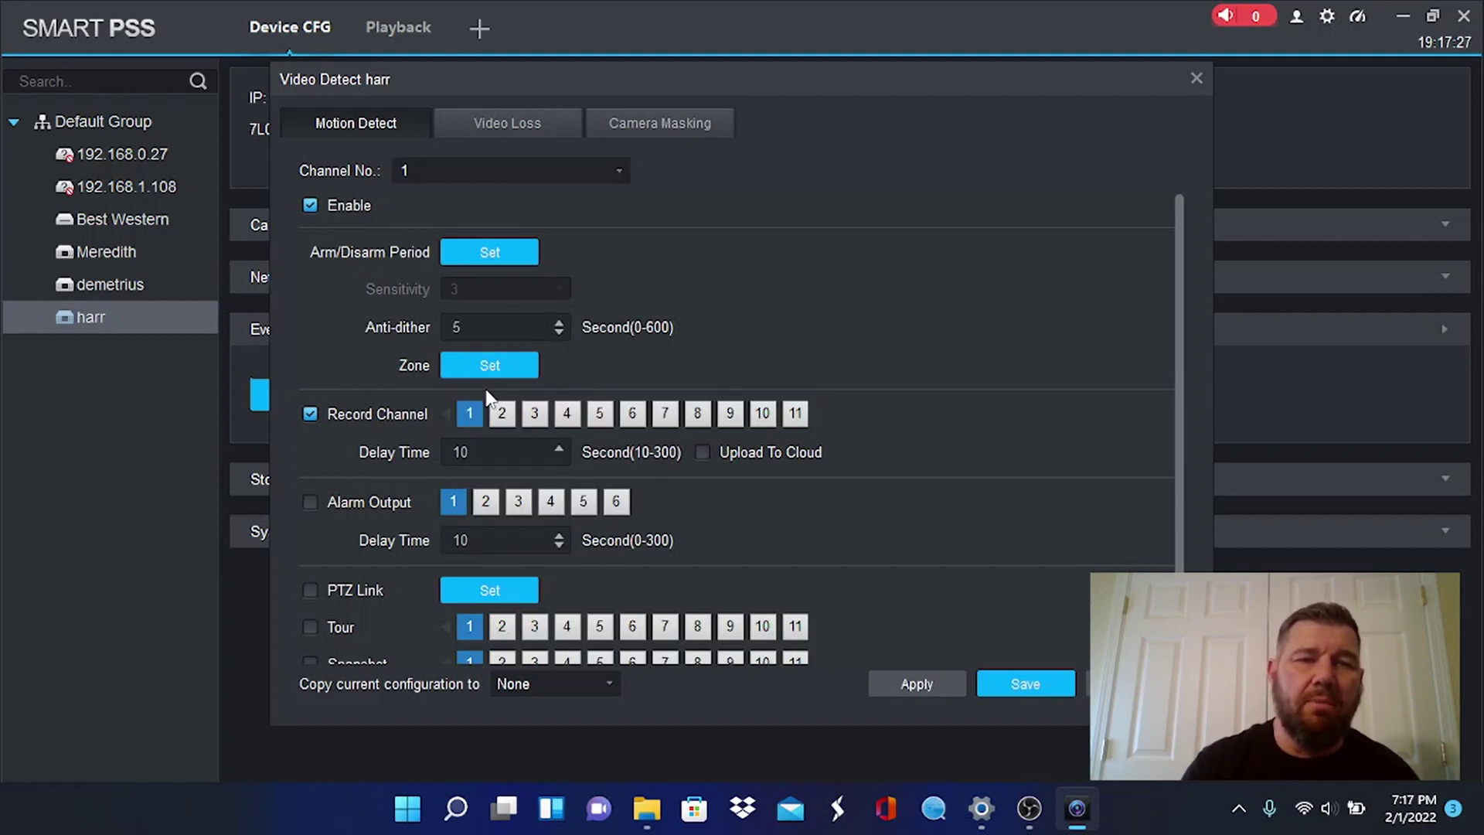
pyautogui.click(469, 414)
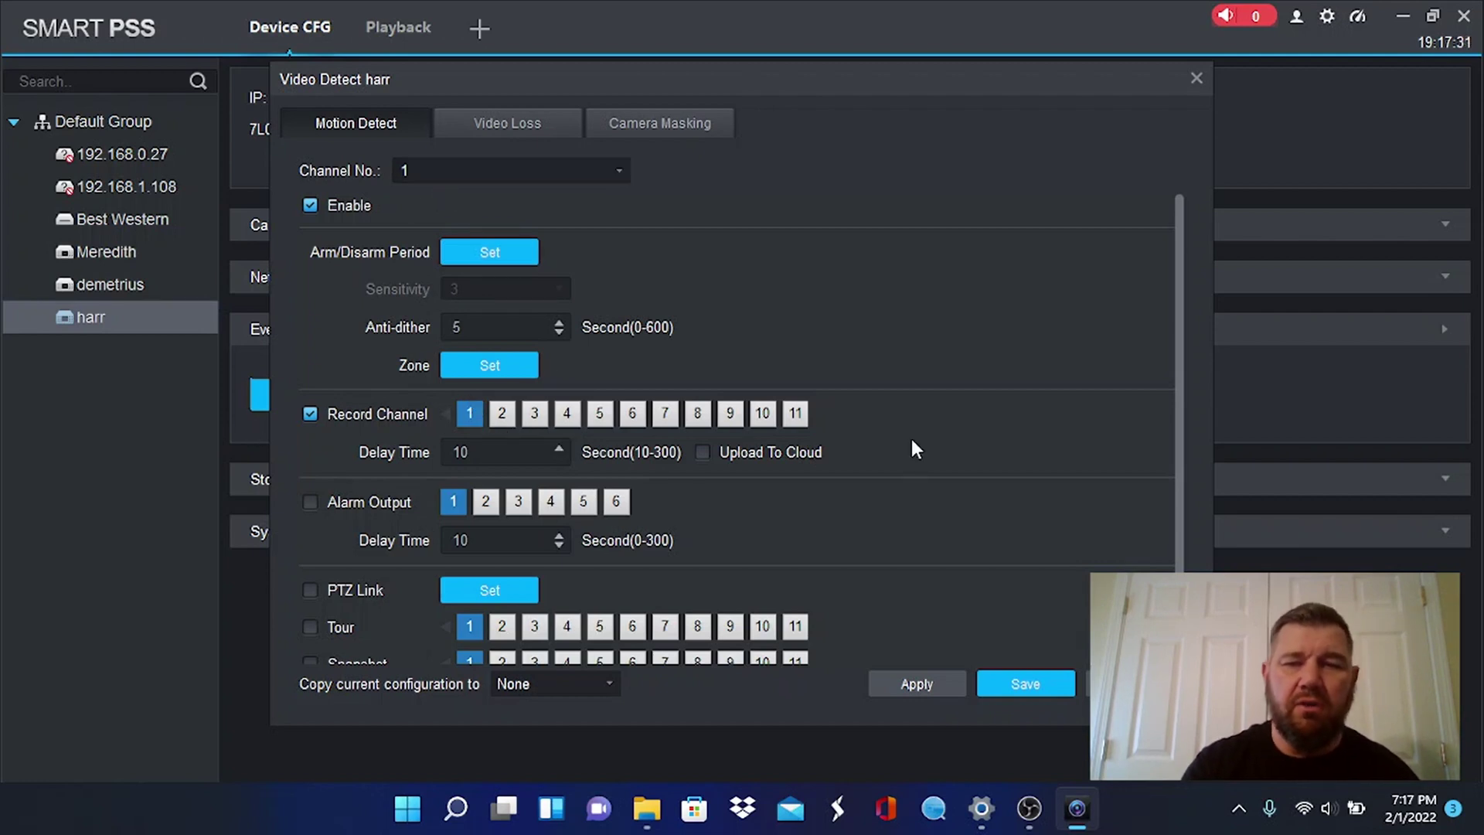
pyautogui.click(1023, 685)
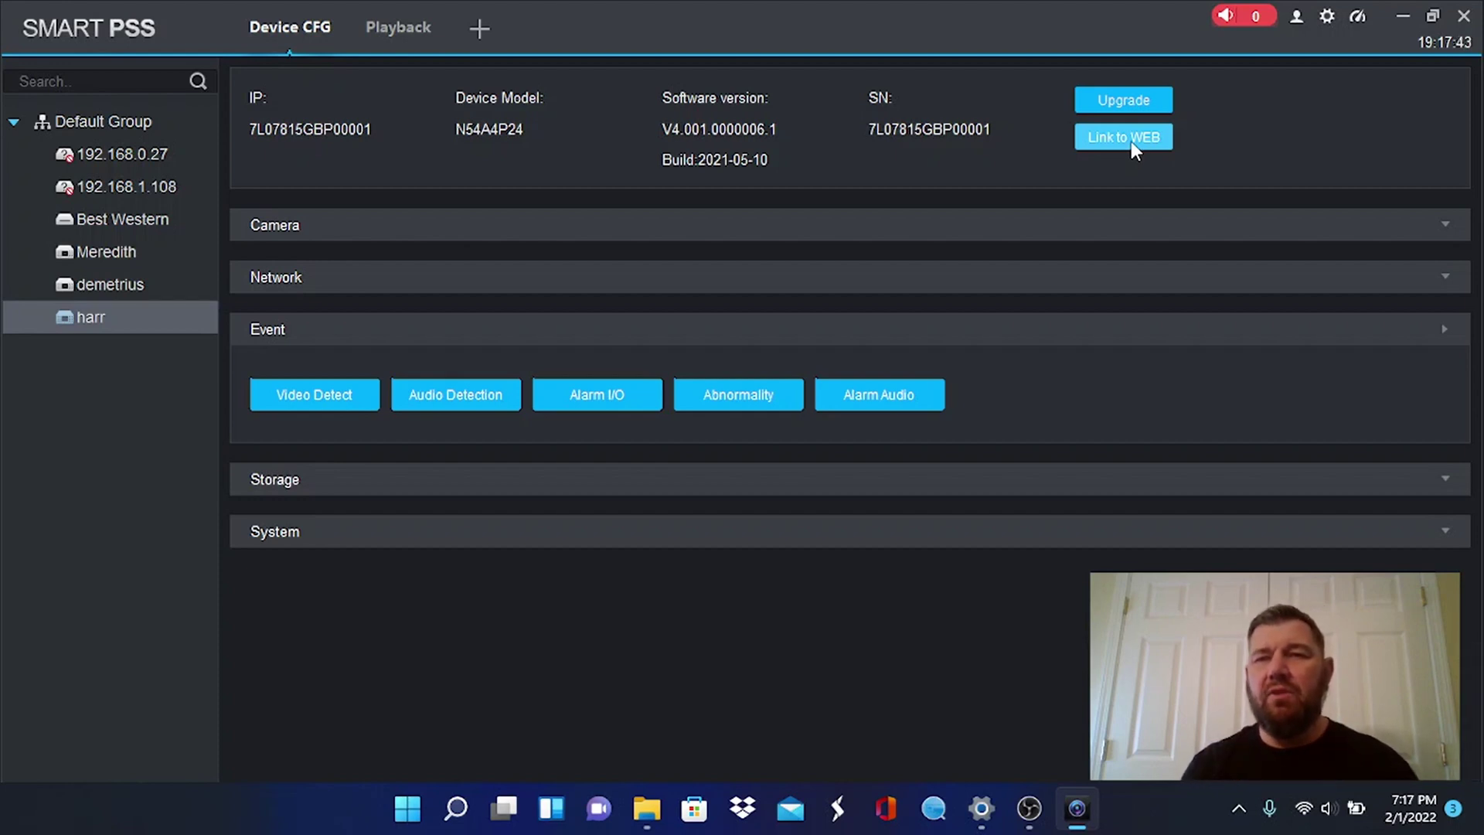
# Open the recorder's web page and log in as admin with the password.
pyautogui.click(1130, 141)
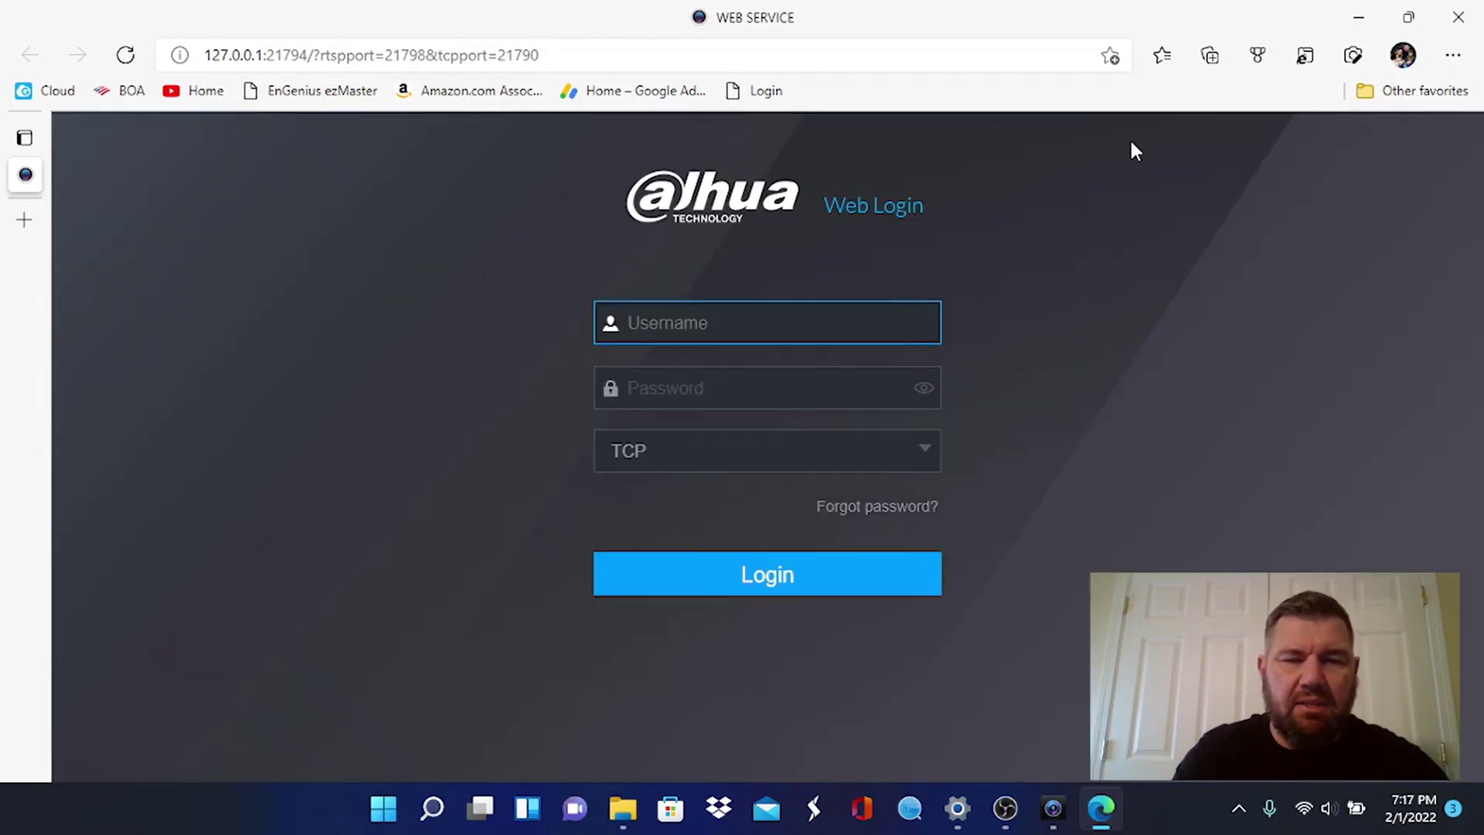
pyautogui.write('admin')
pyautogui.press('Tab')
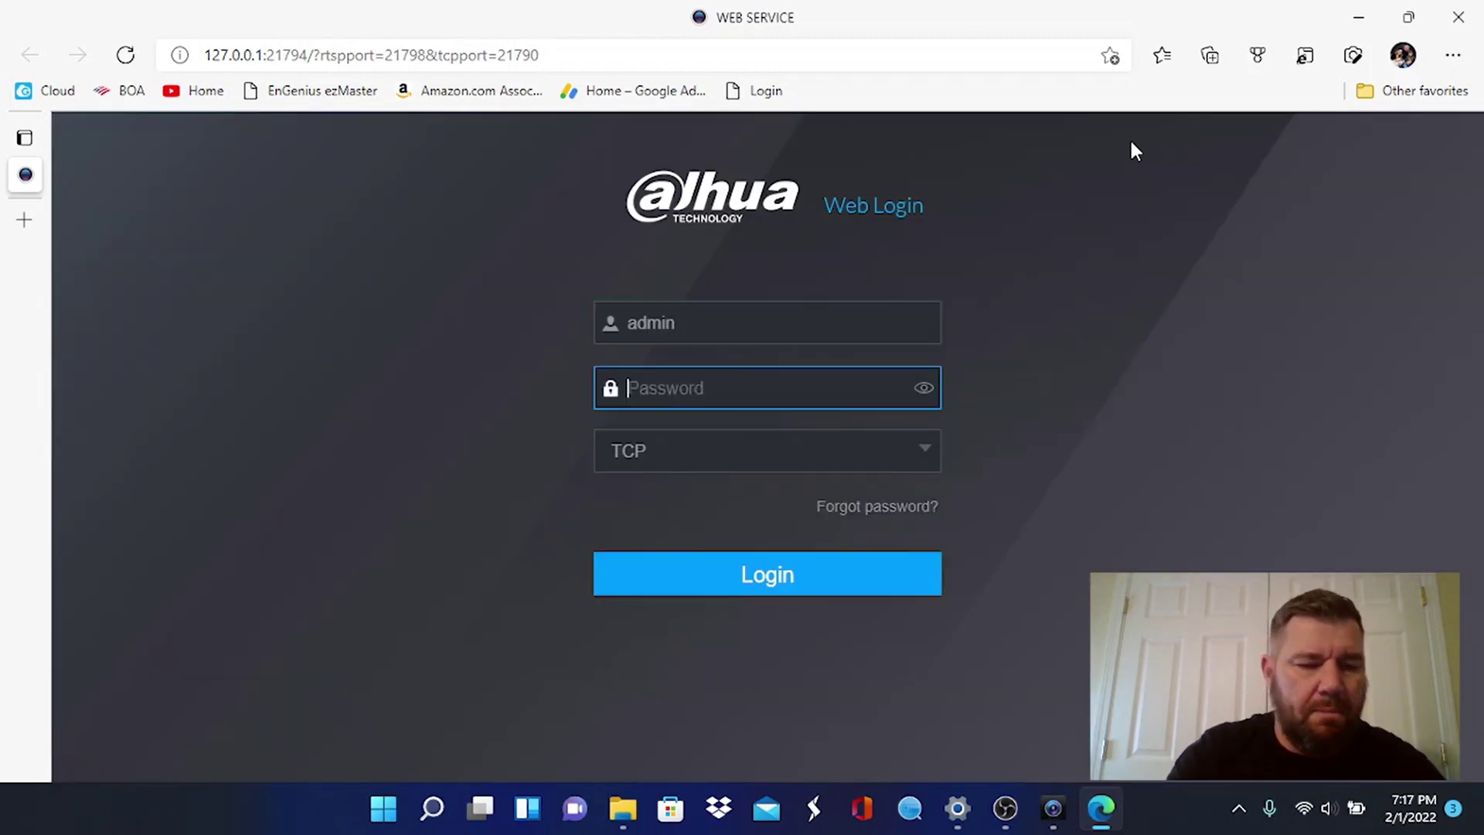
pyautogui.write('••••••••')
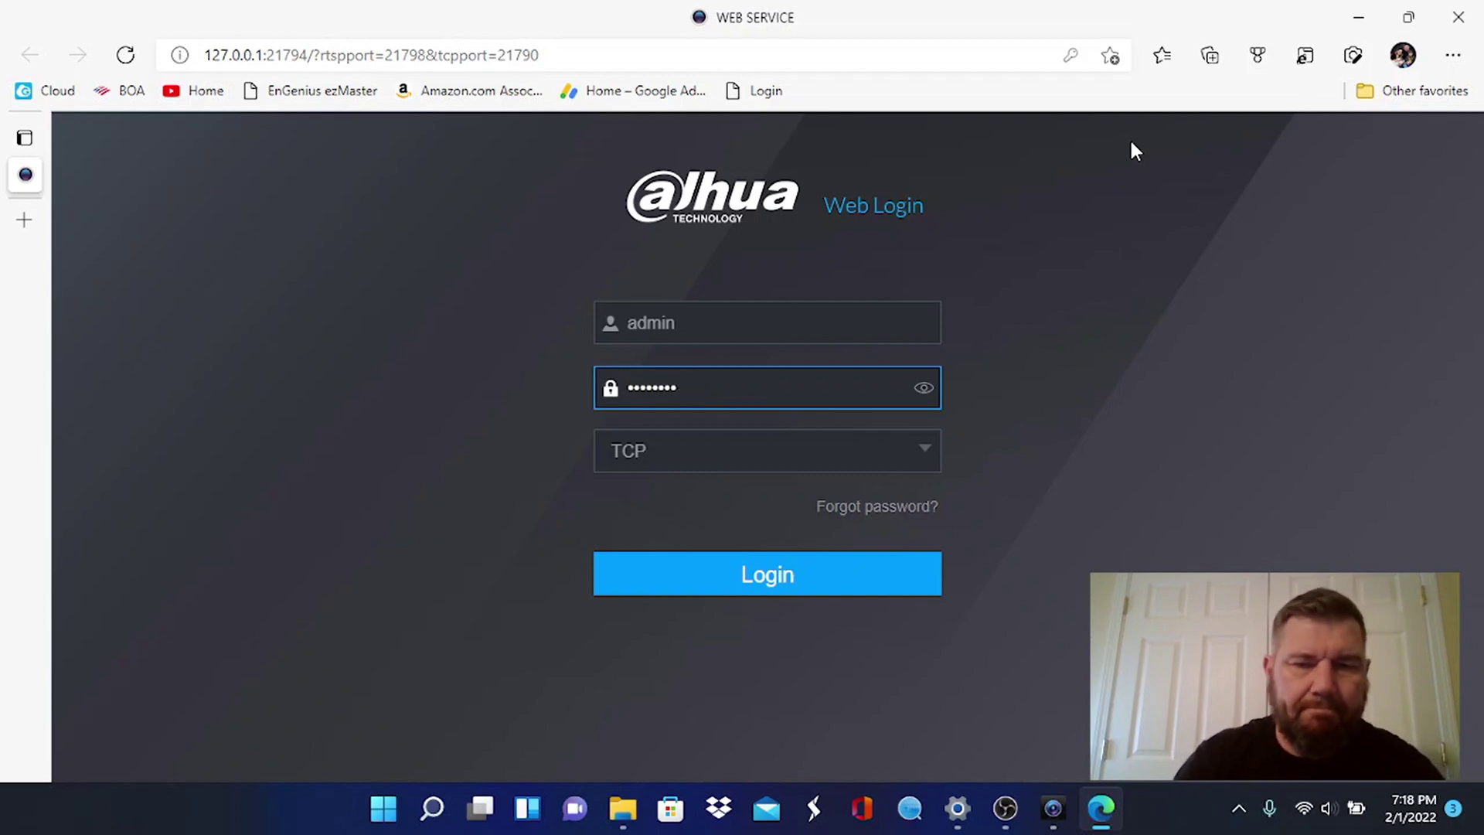
pyautogui.click(877, 576)
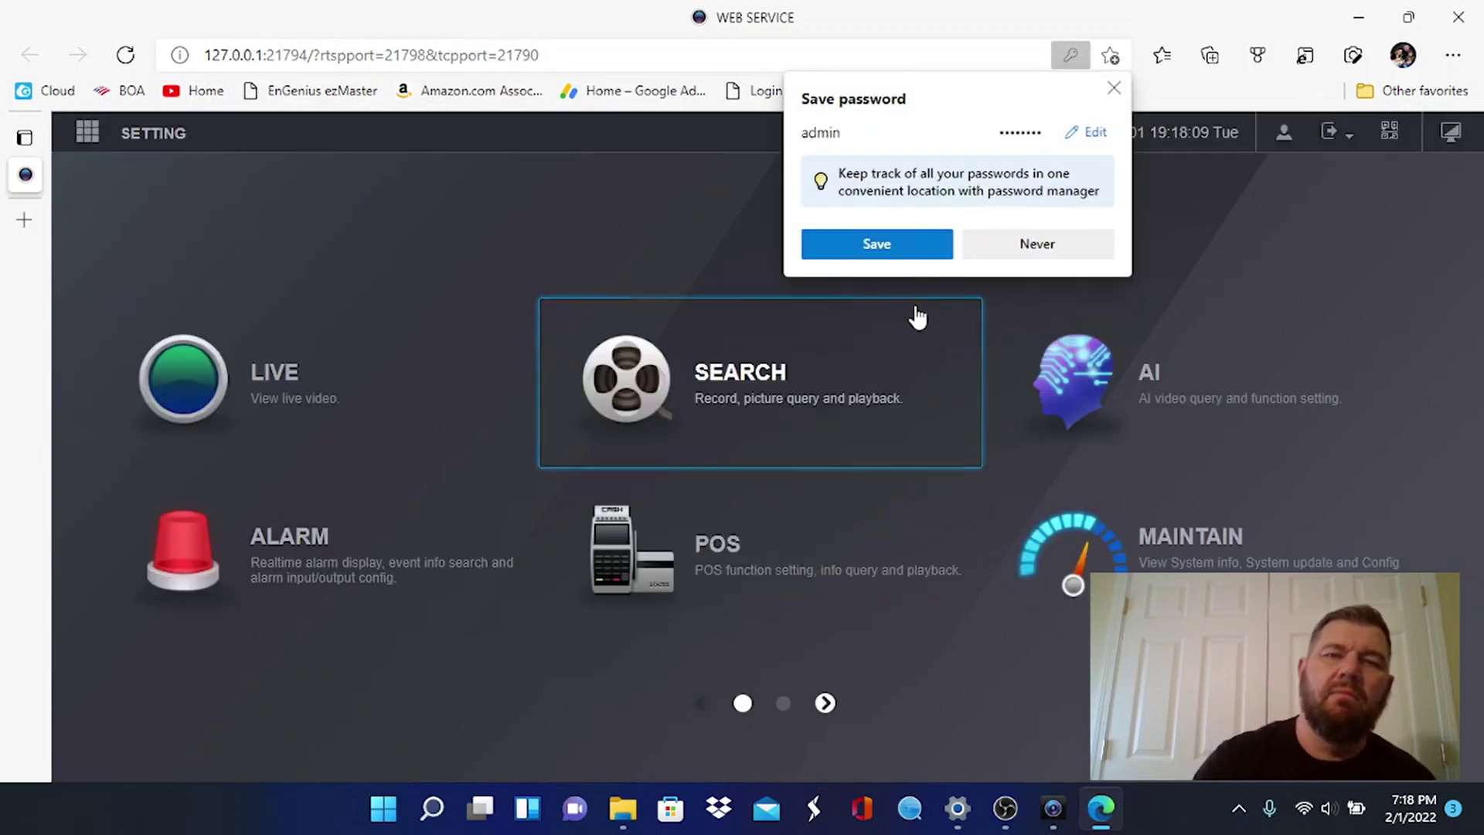
# Let Edge store the password, then go to AI > Parameters > SMD.
pyautogui.click(893, 246)
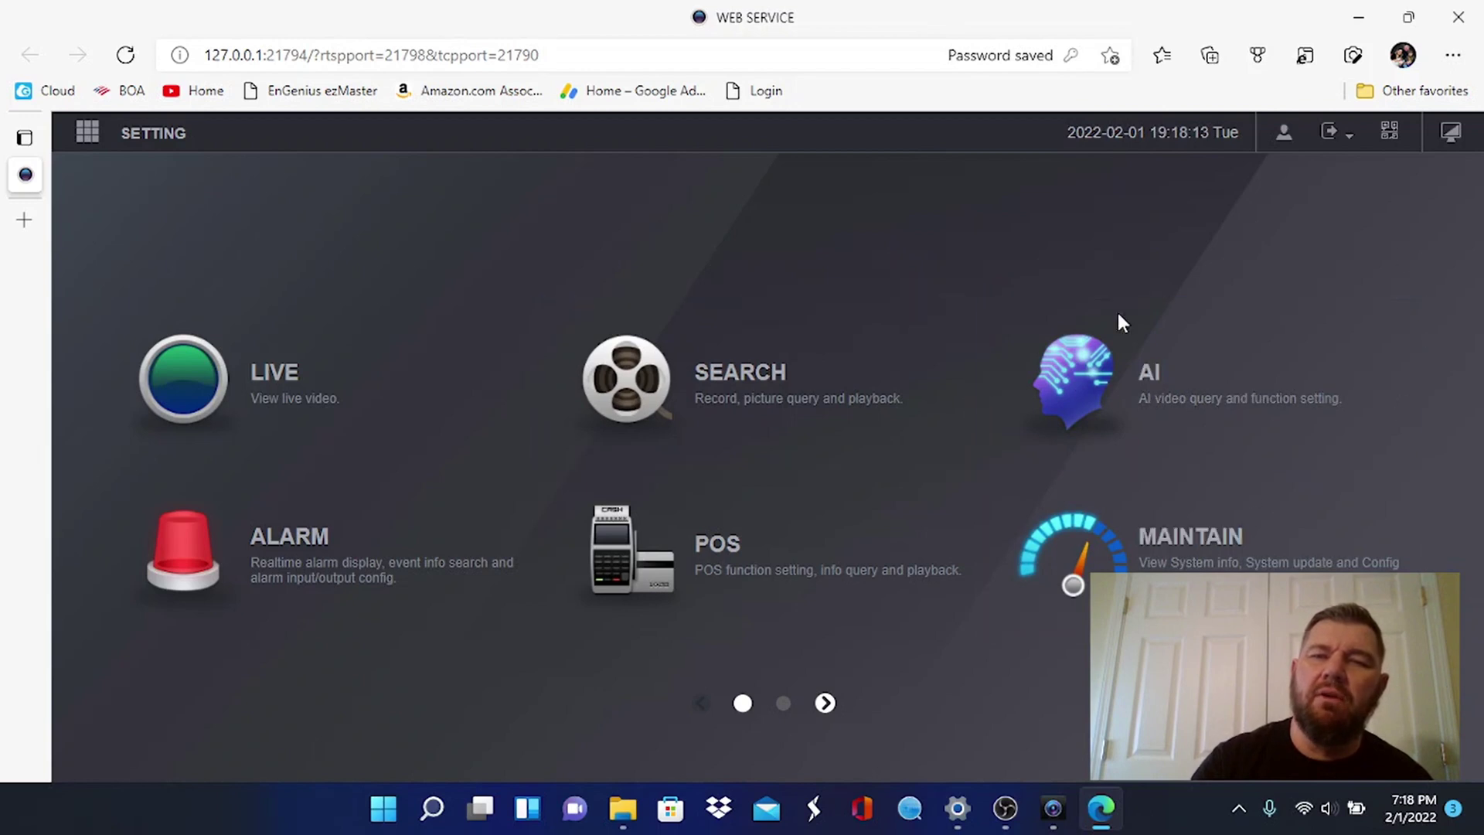
pyautogui.click(1157, 410)
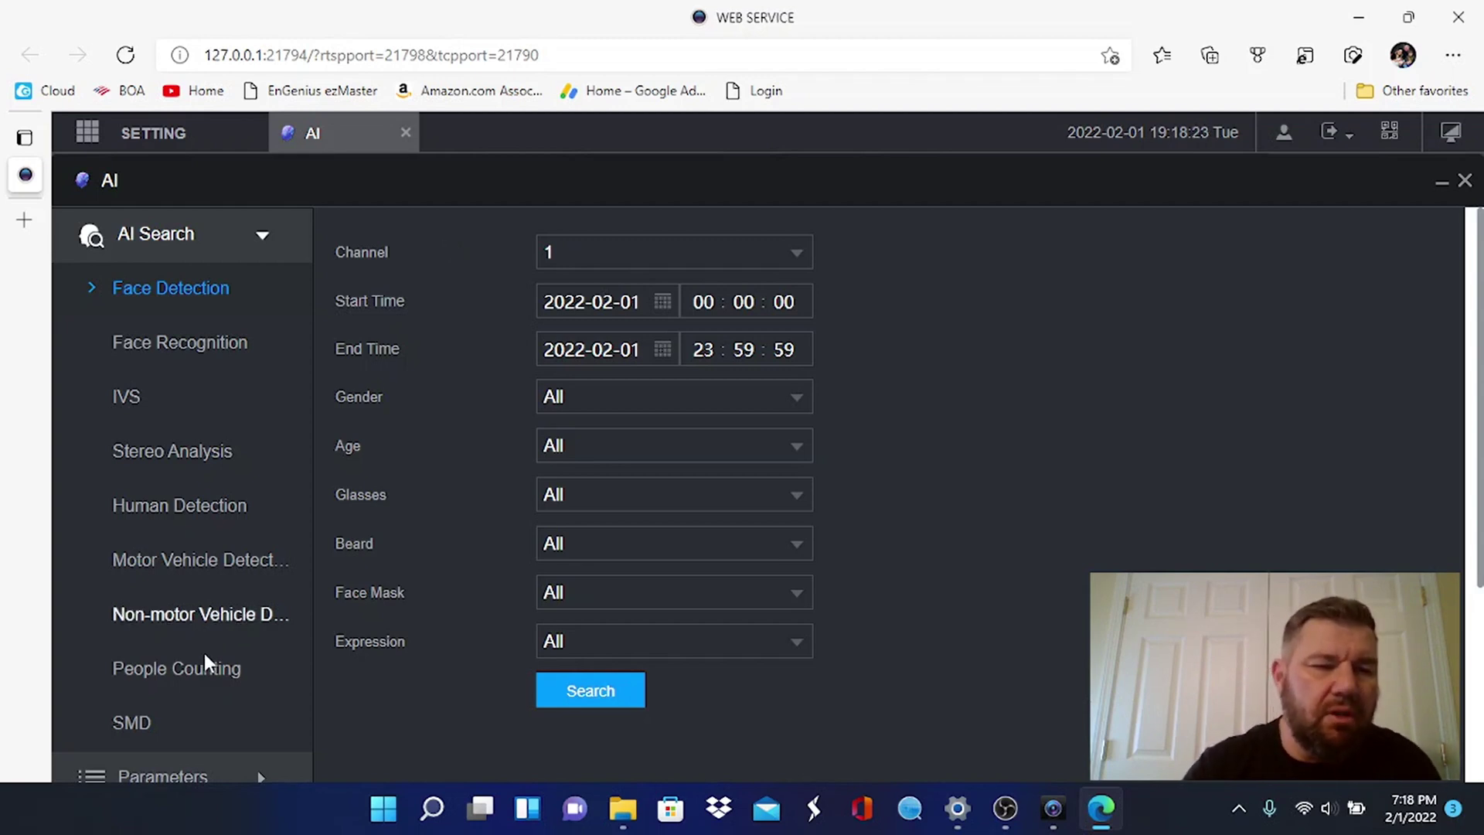
pyautogui.scroll(-1, 197, 684)
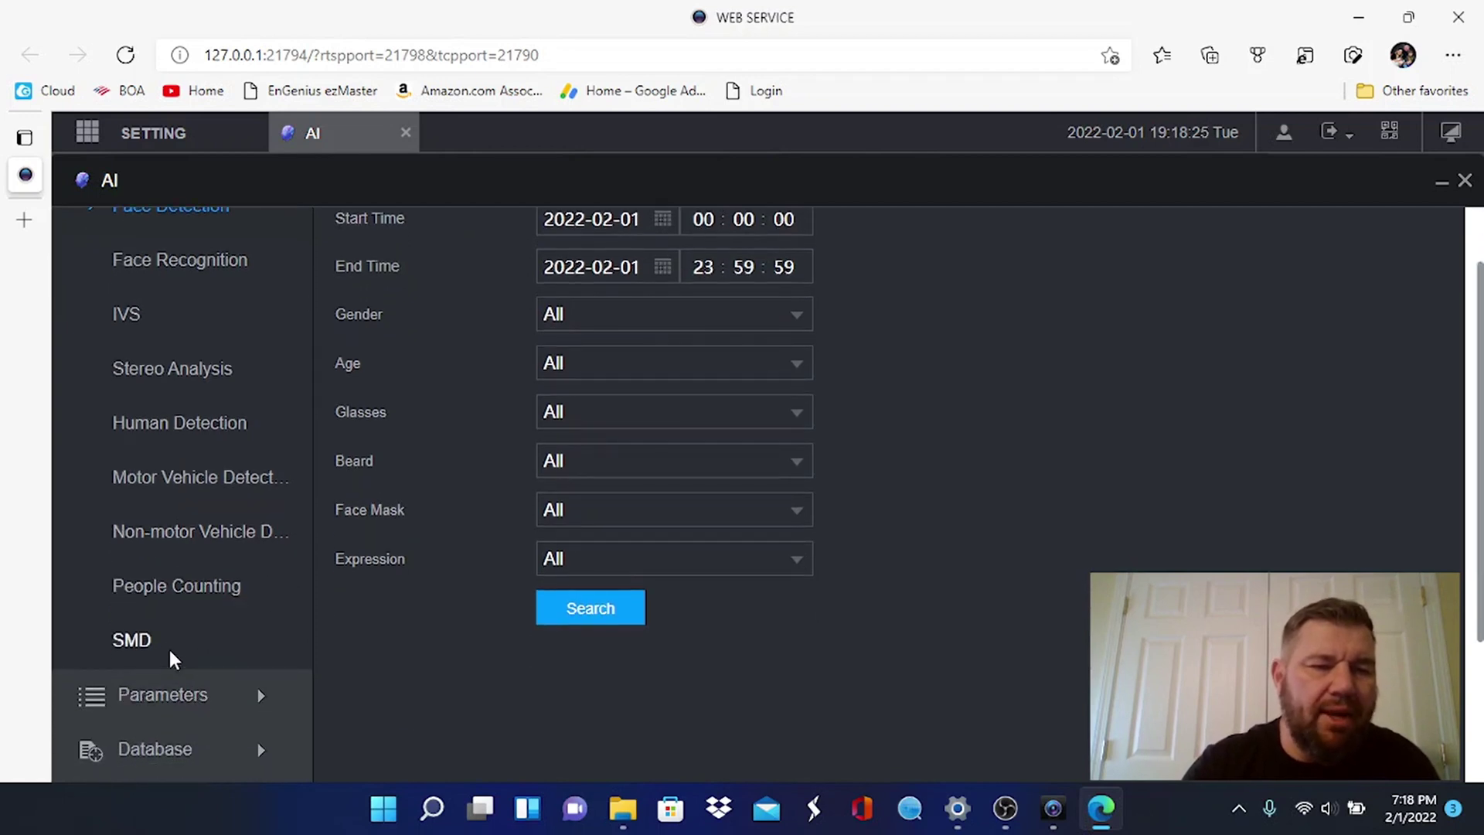
pyautogui.click(138, 642)
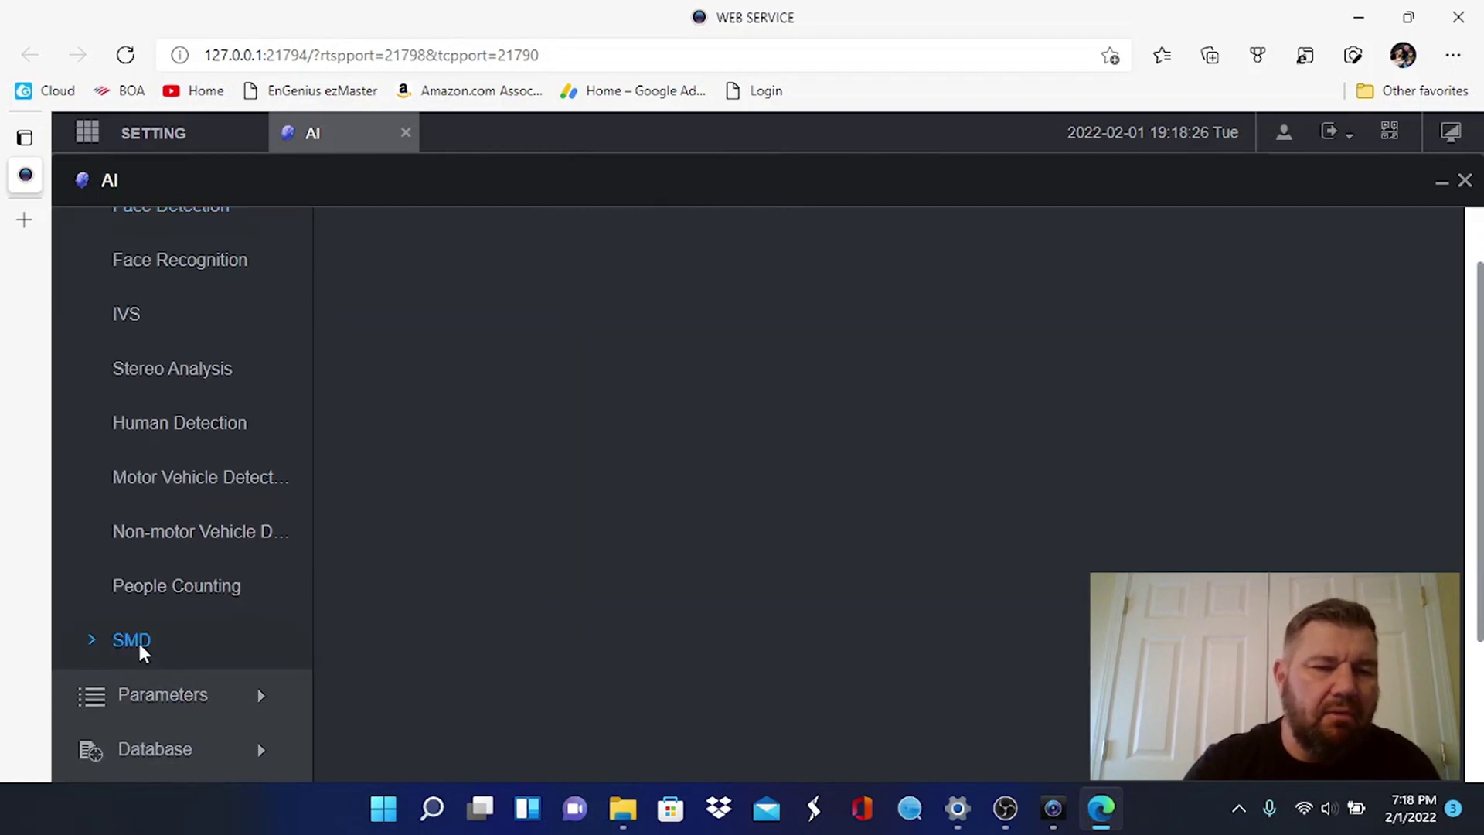
pyautogui.click(262, 699)
pyautogui.scroll(-4, 262, 699)
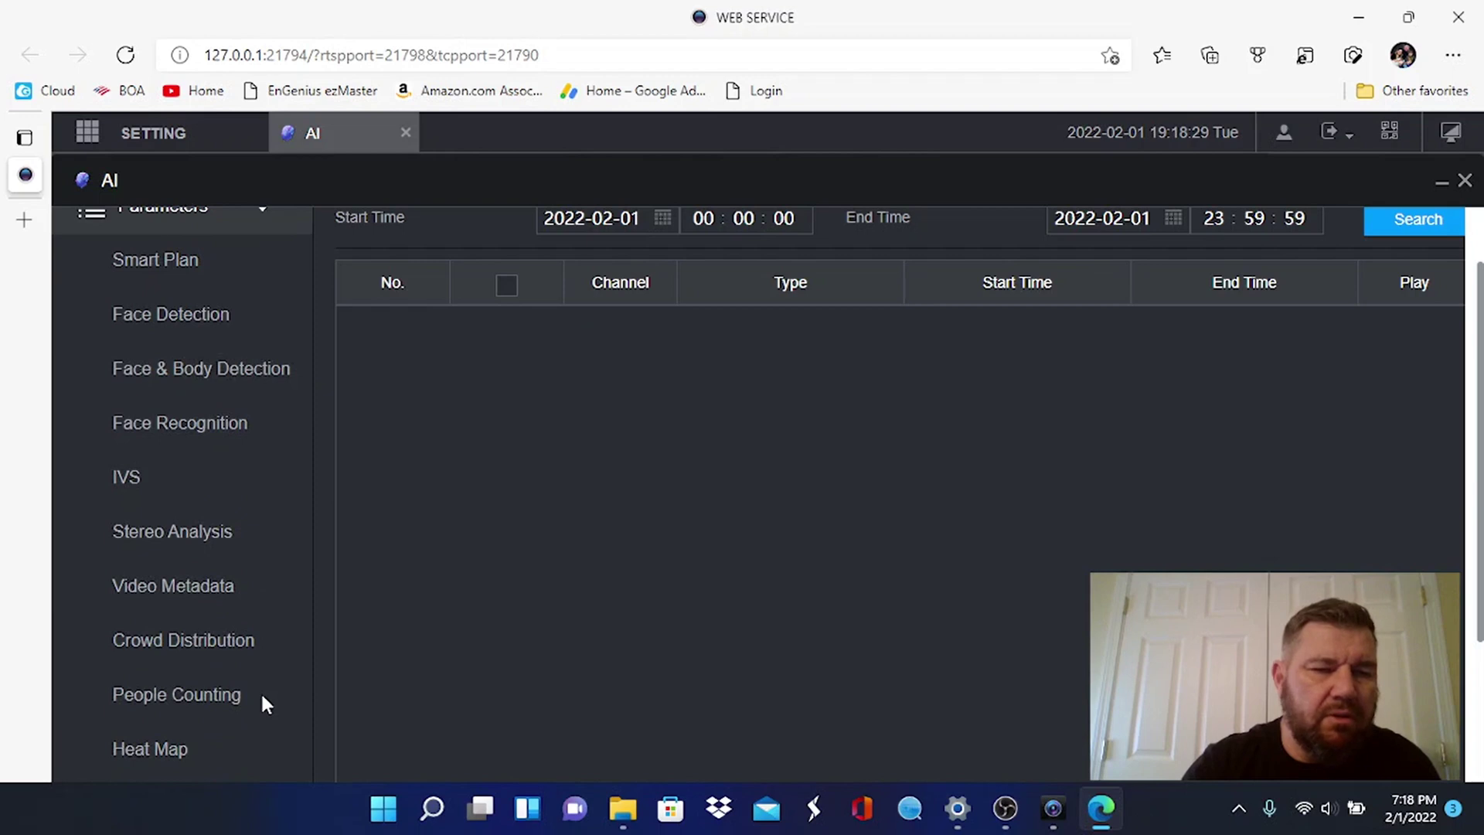
pyautogui.scroll(-3, 263, 703)
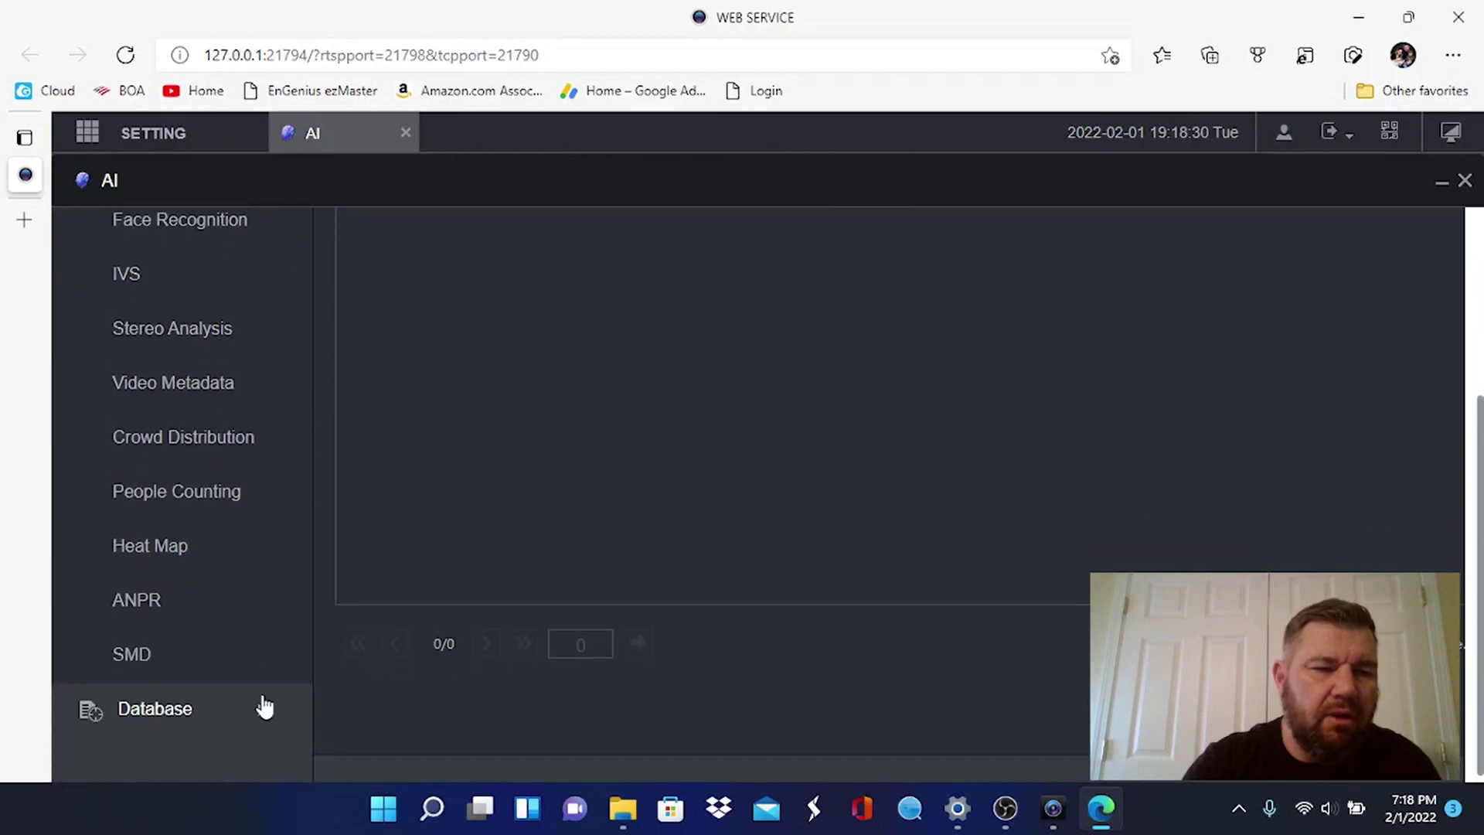
pyautogui.click(142, 660)
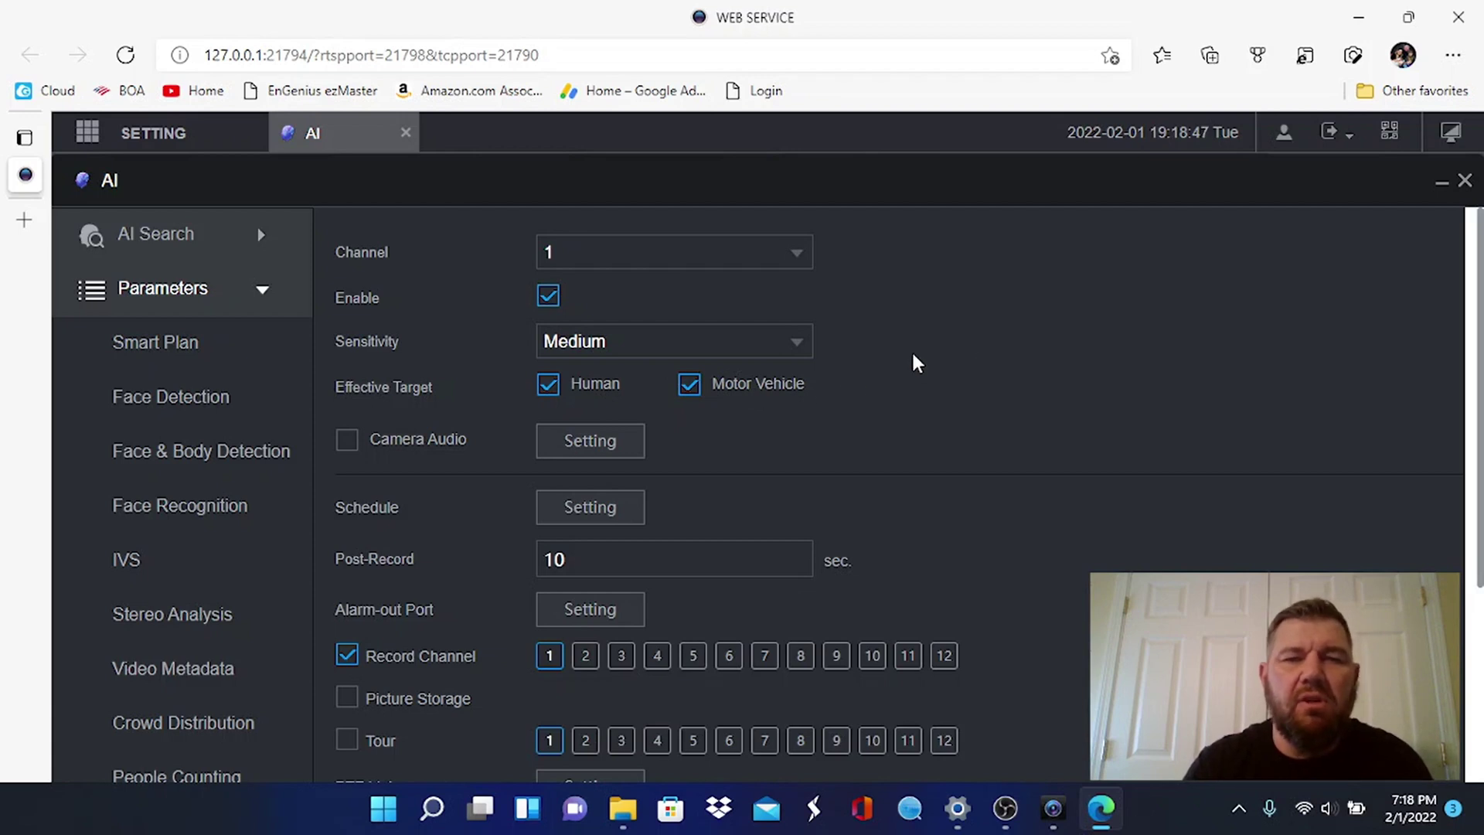
# Keep SMD sensitivity at Medium and accept the note about disabling other intelligent functions.
pyautogui.click(687, 341)
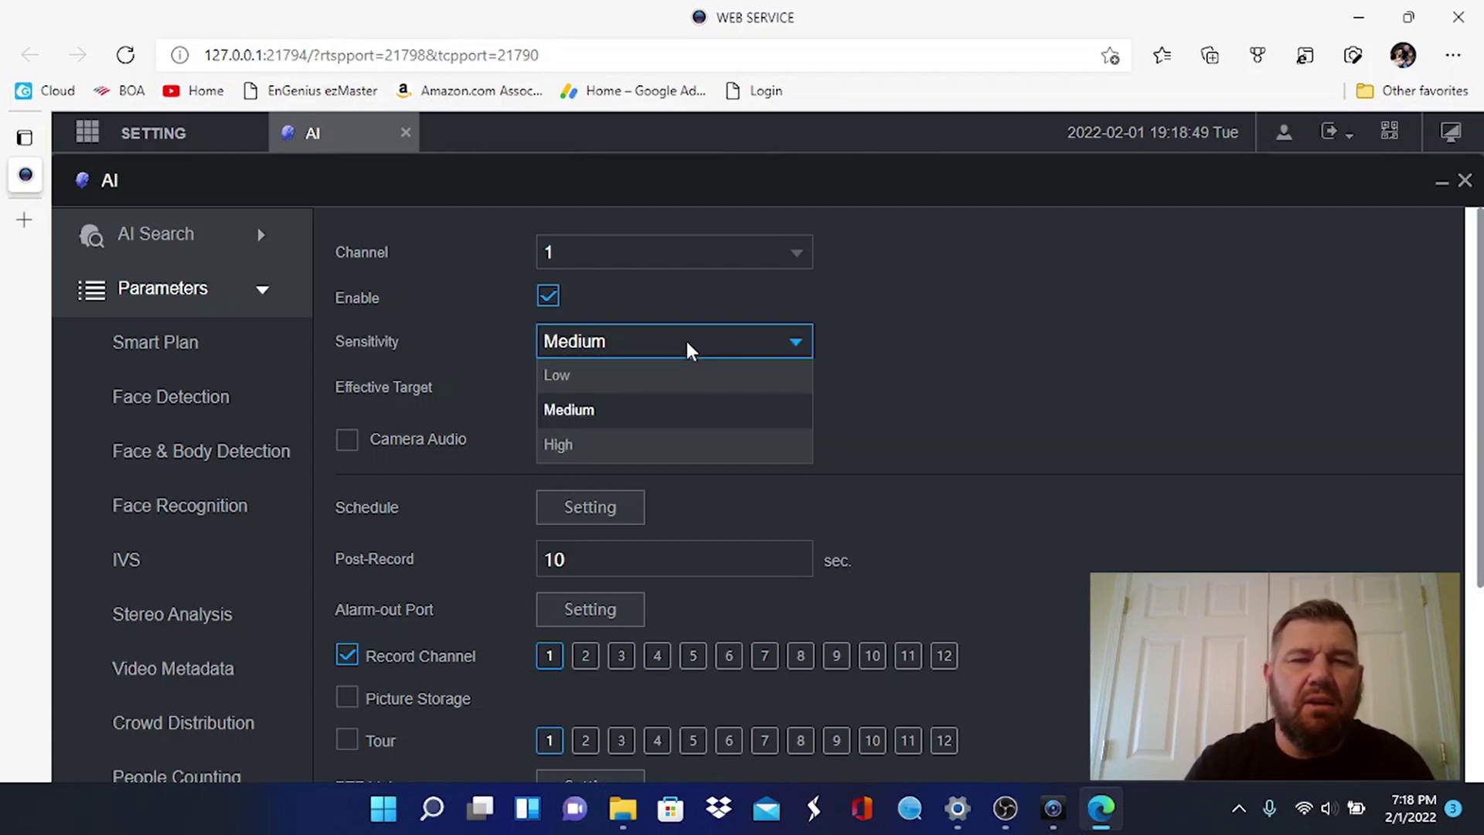
pyautogui.click(959, 320)
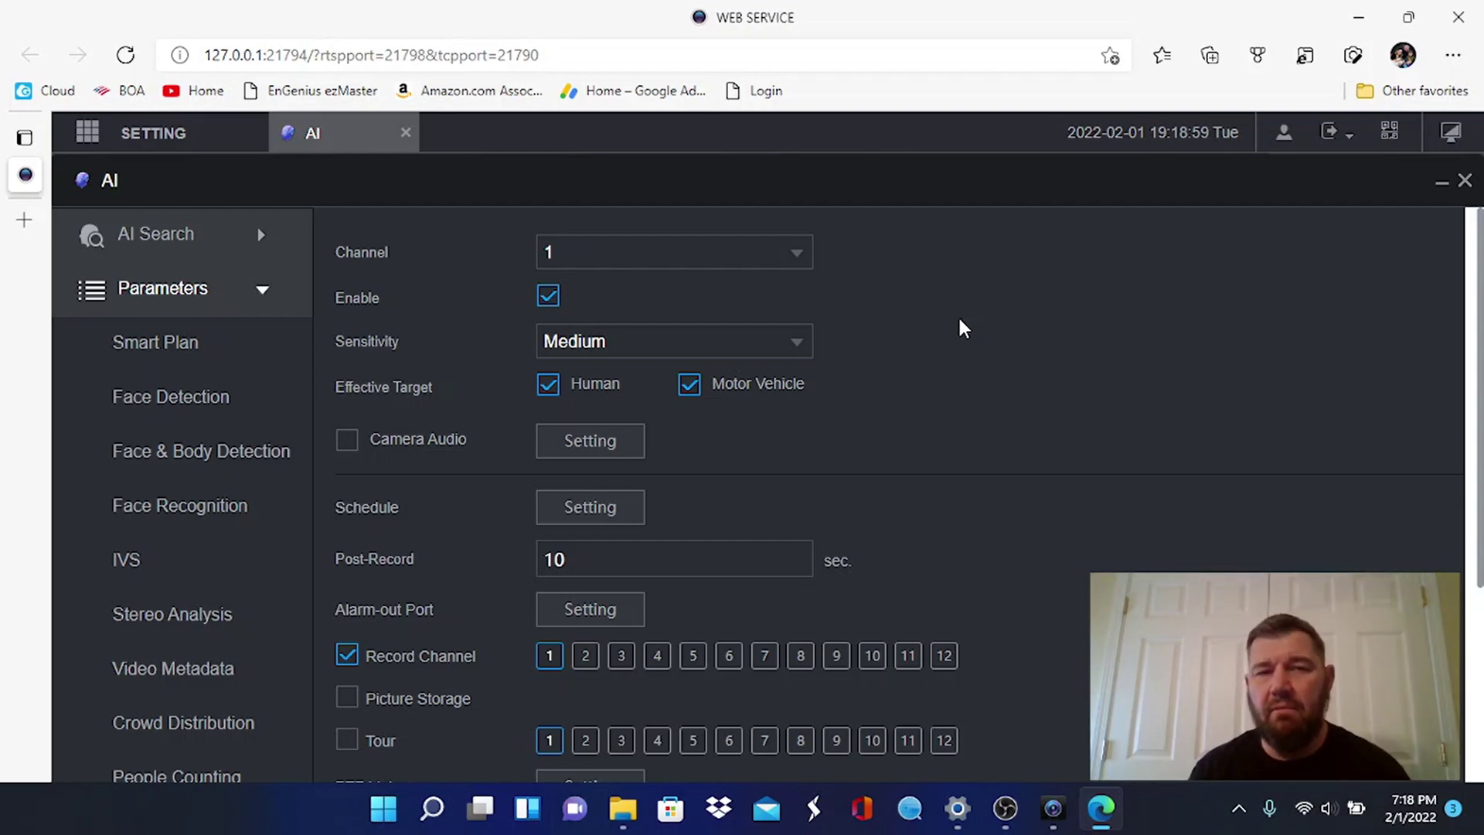
pyautogui.scroll(-1, 960, 319)
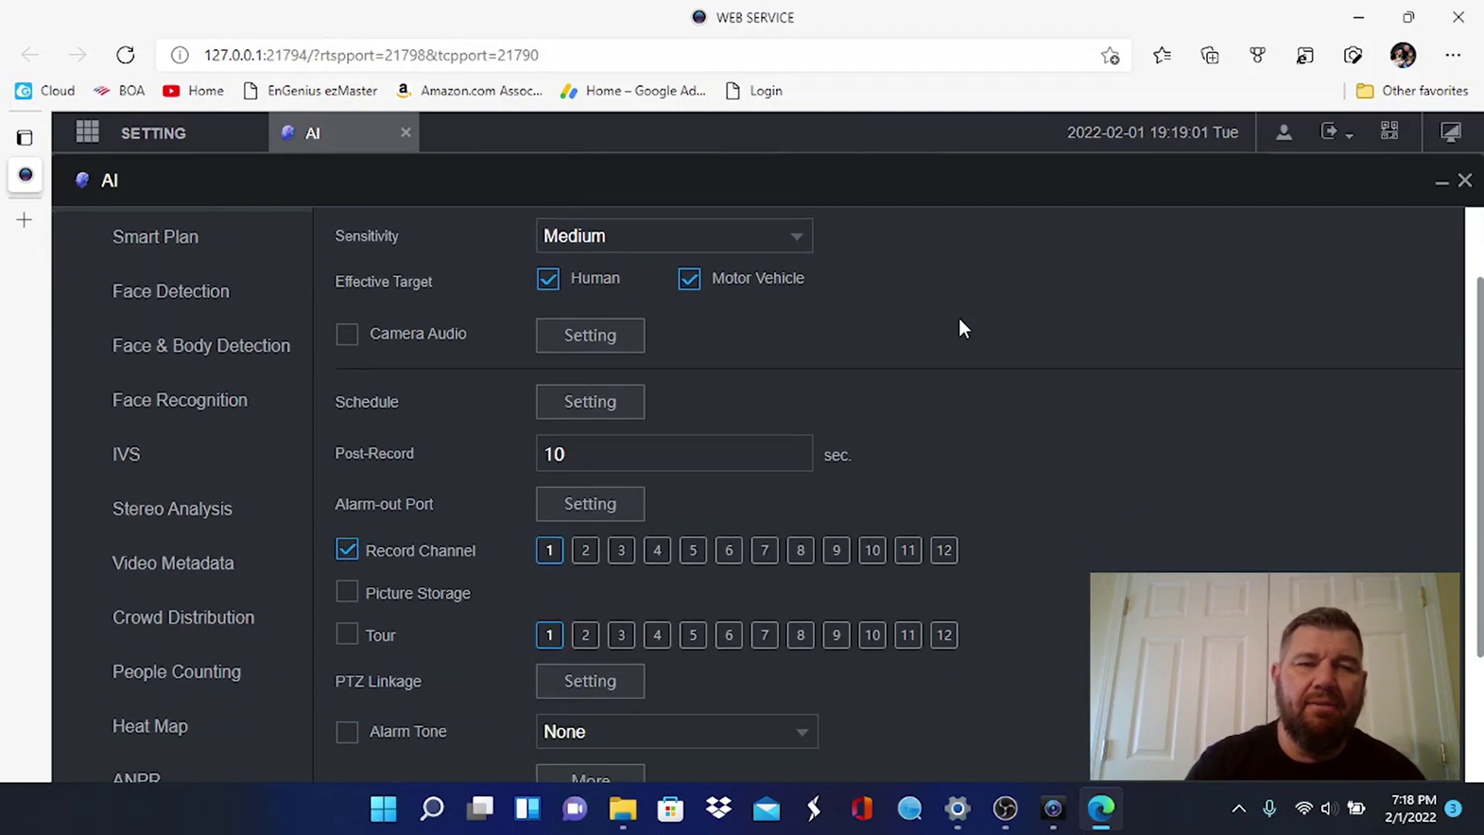
pyautogui.scroll(1, 959, 320)
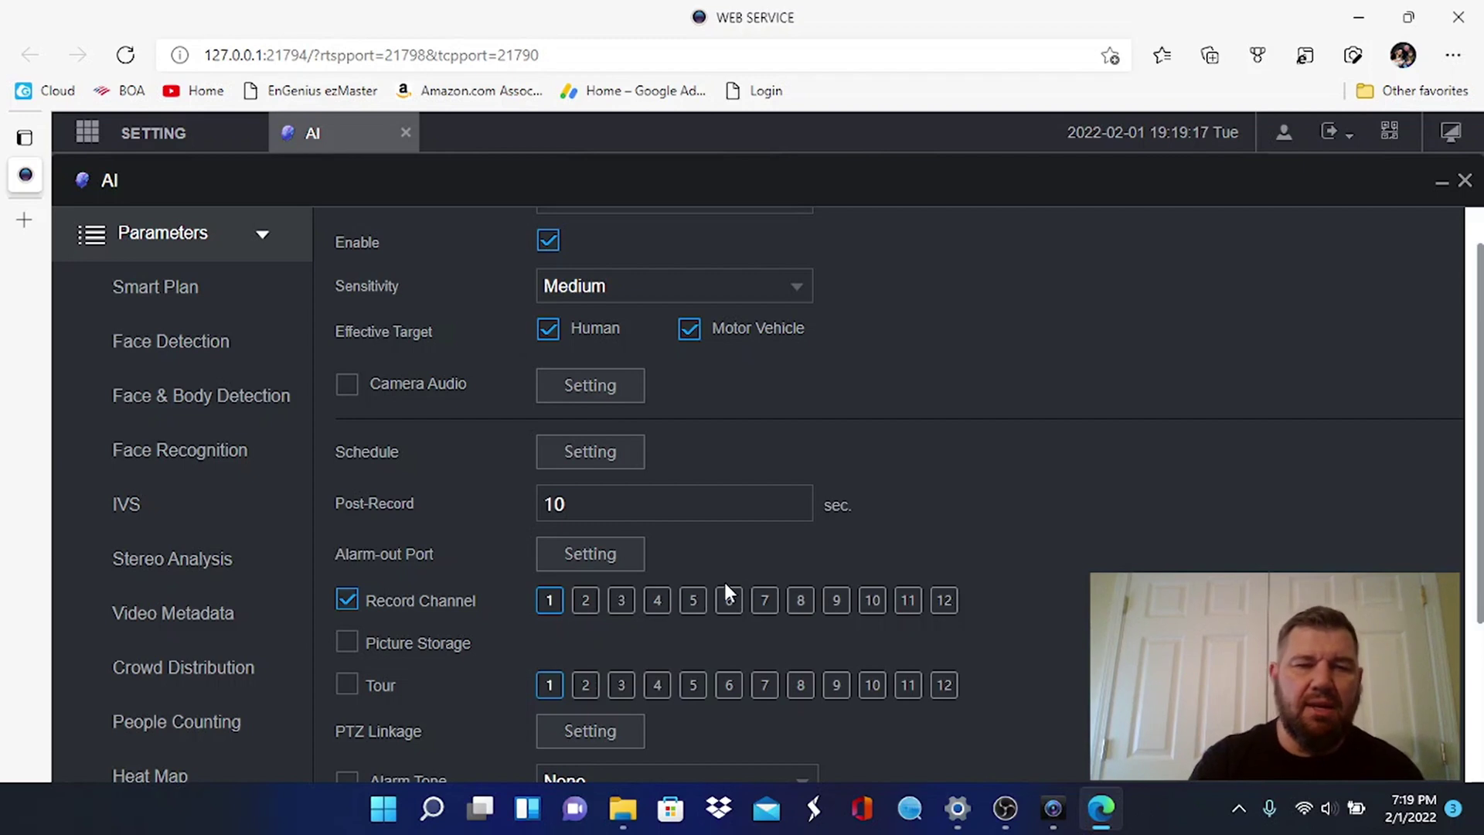
pyautogui.scroll(-2, 725, 583)
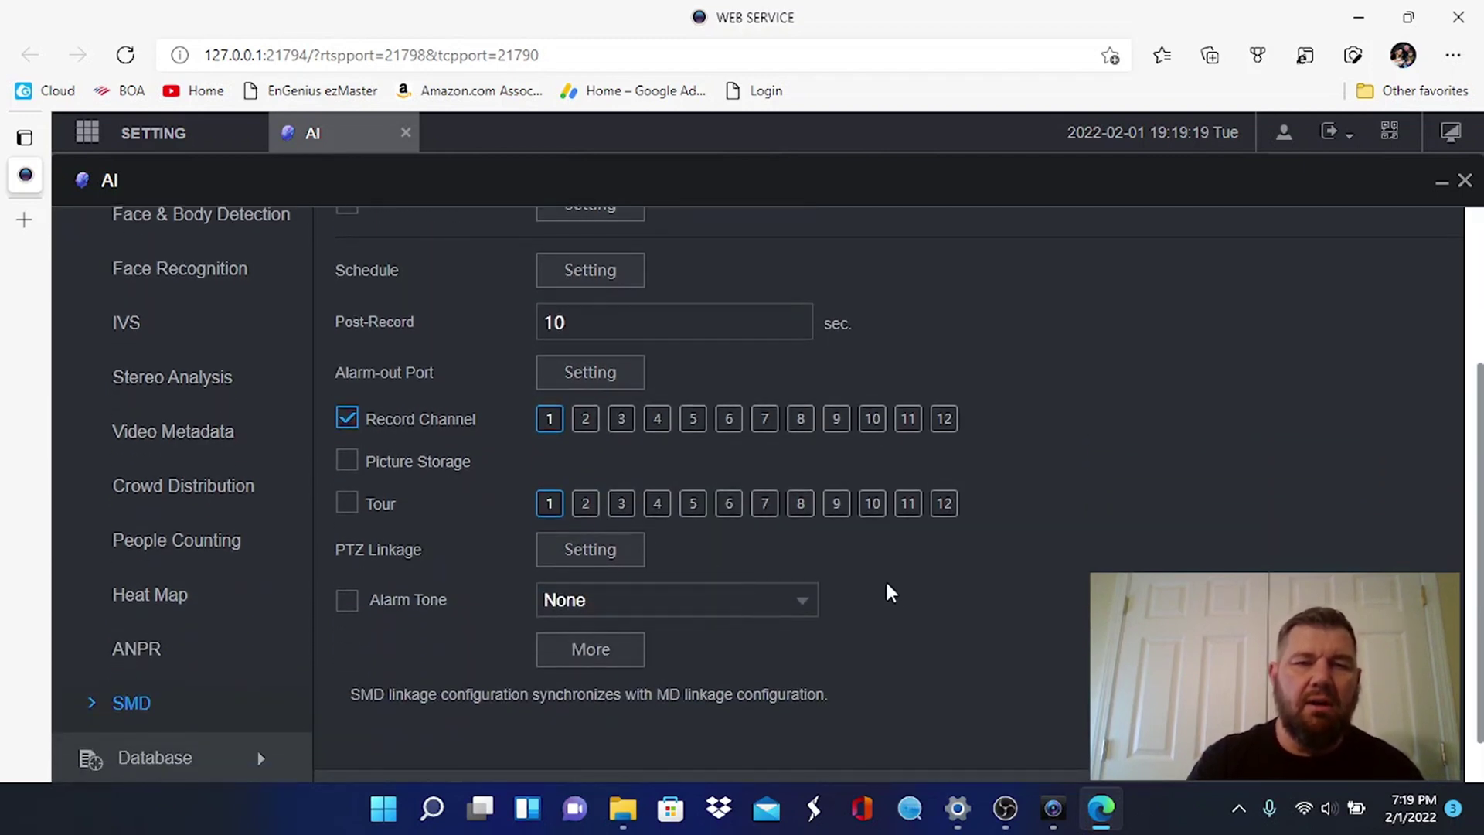
pyautogui.scroll(-1, 892, 591)
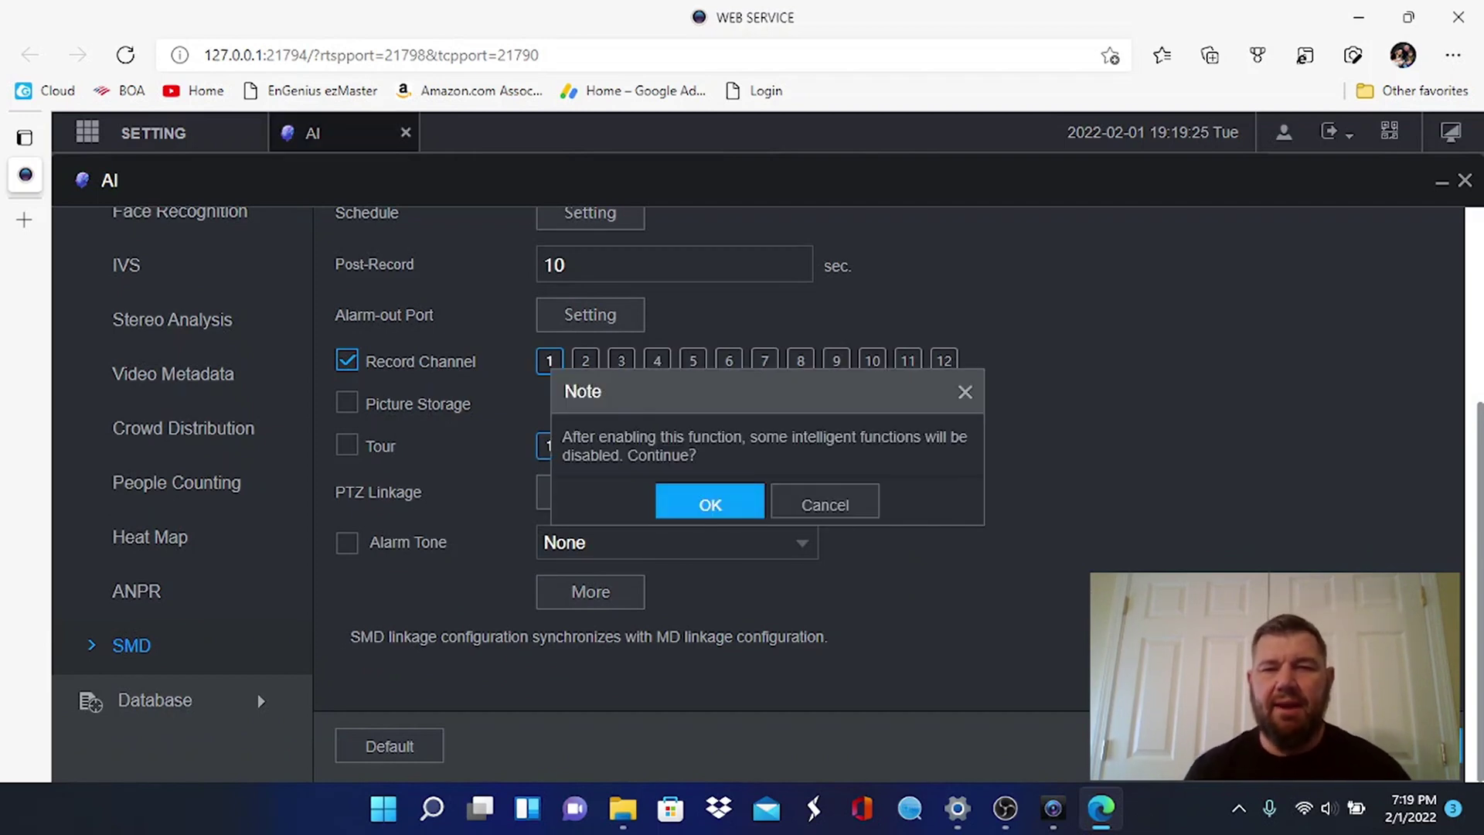
pyautogui.click(746, 506)
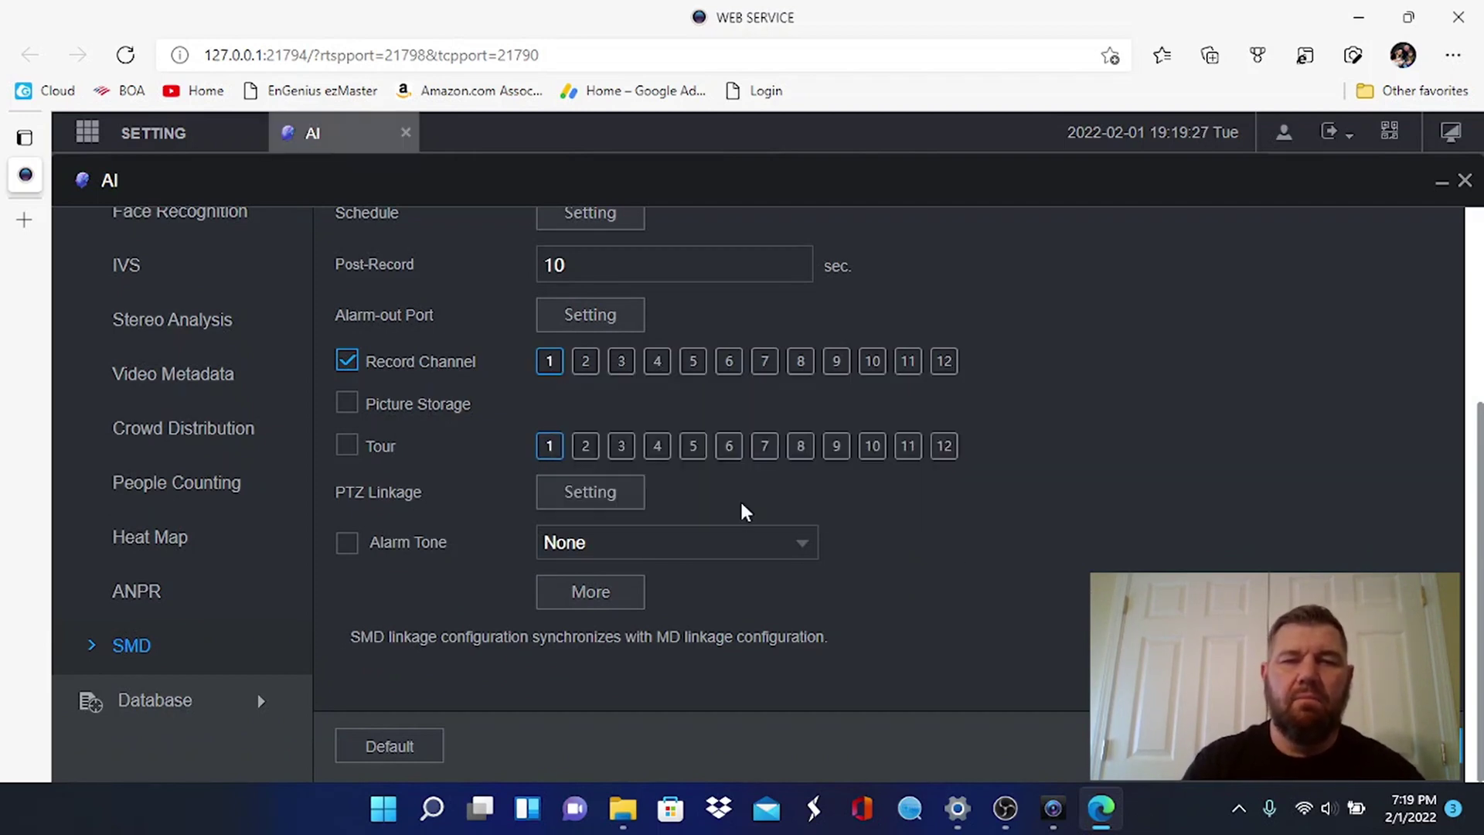